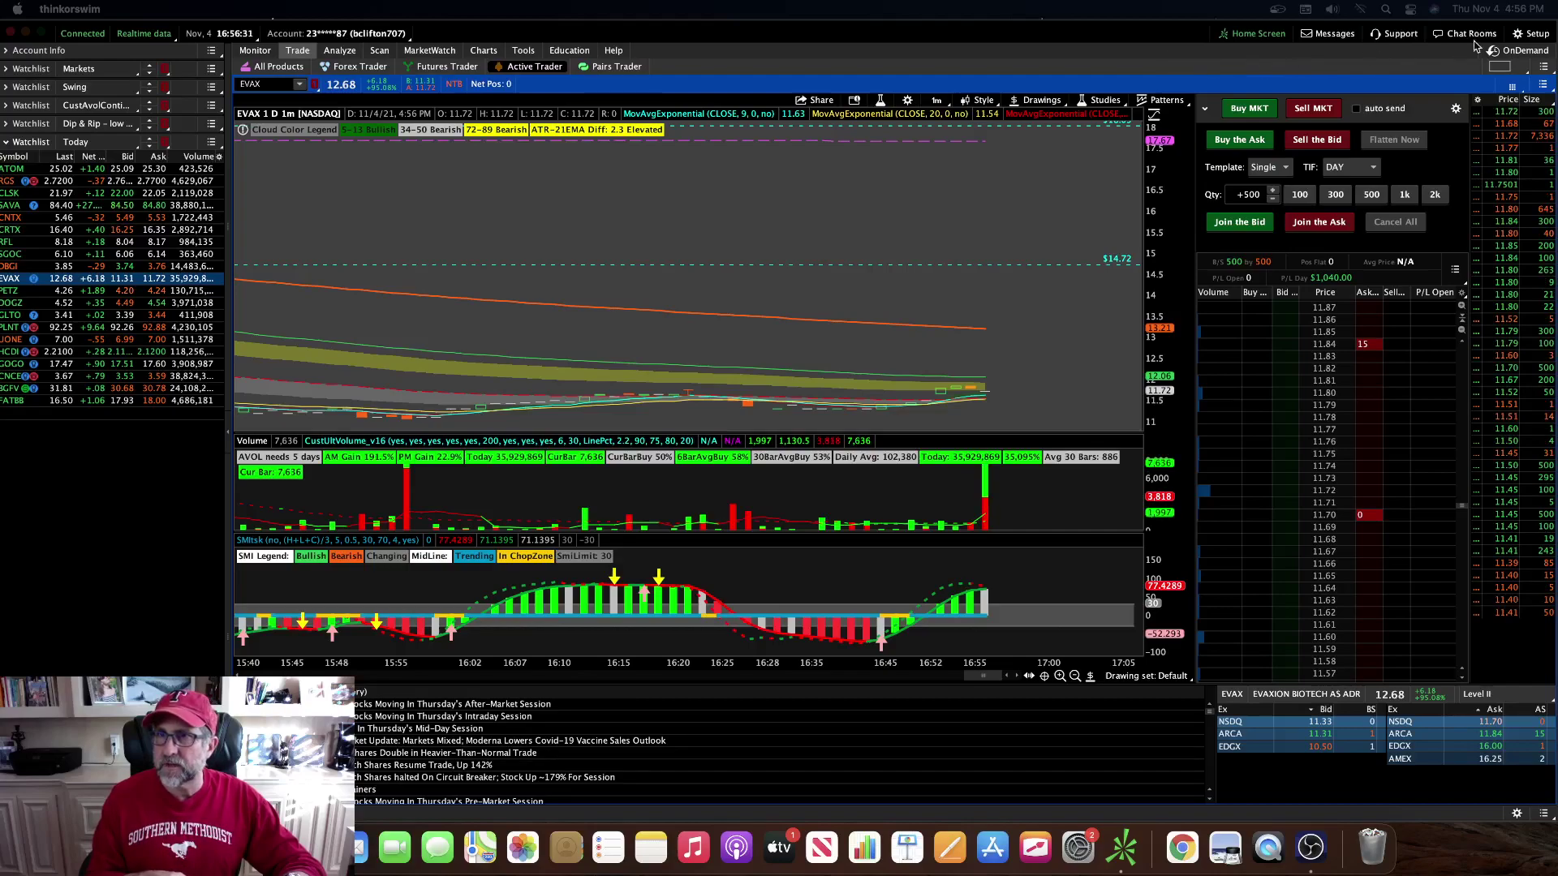
Step: Set quote speed in General > System to Real-time (no delay) and apply the settings
click(1517, 37)
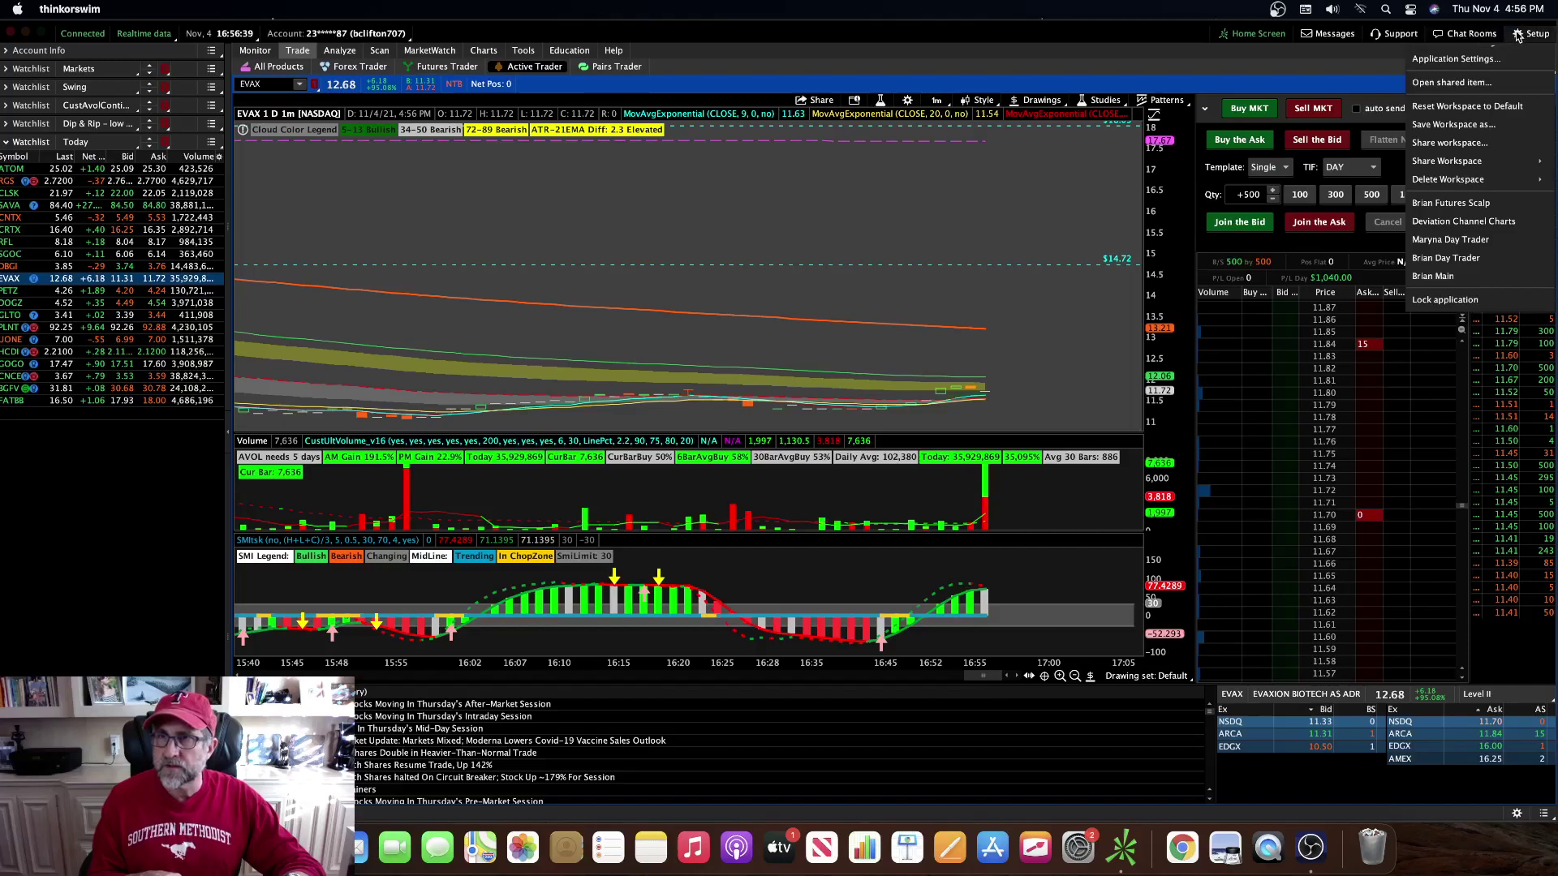
click(1469, 60)
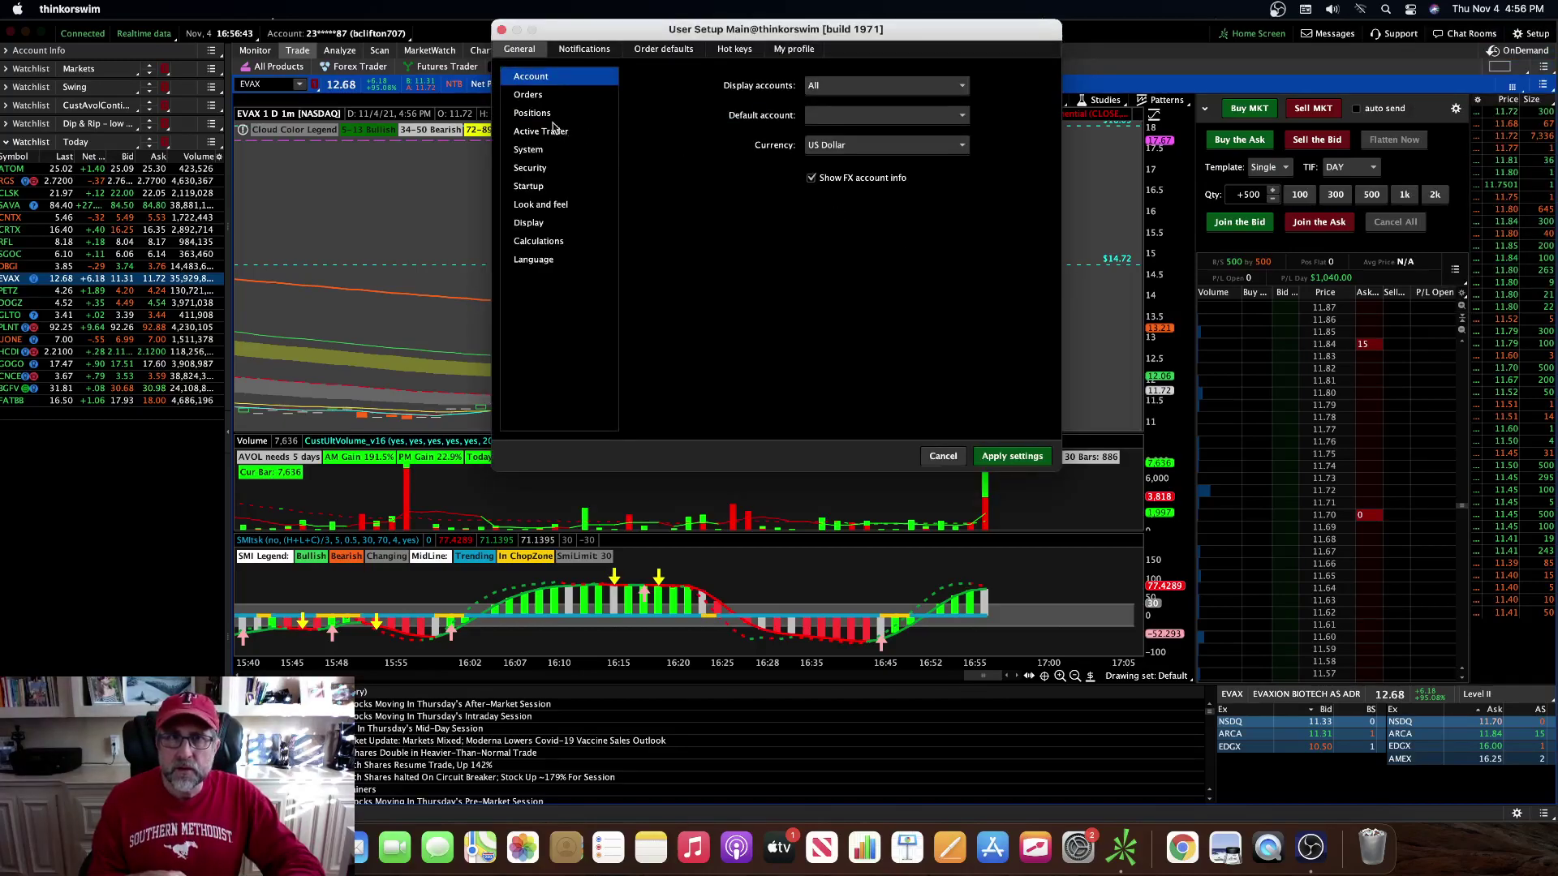
click(536, 98)
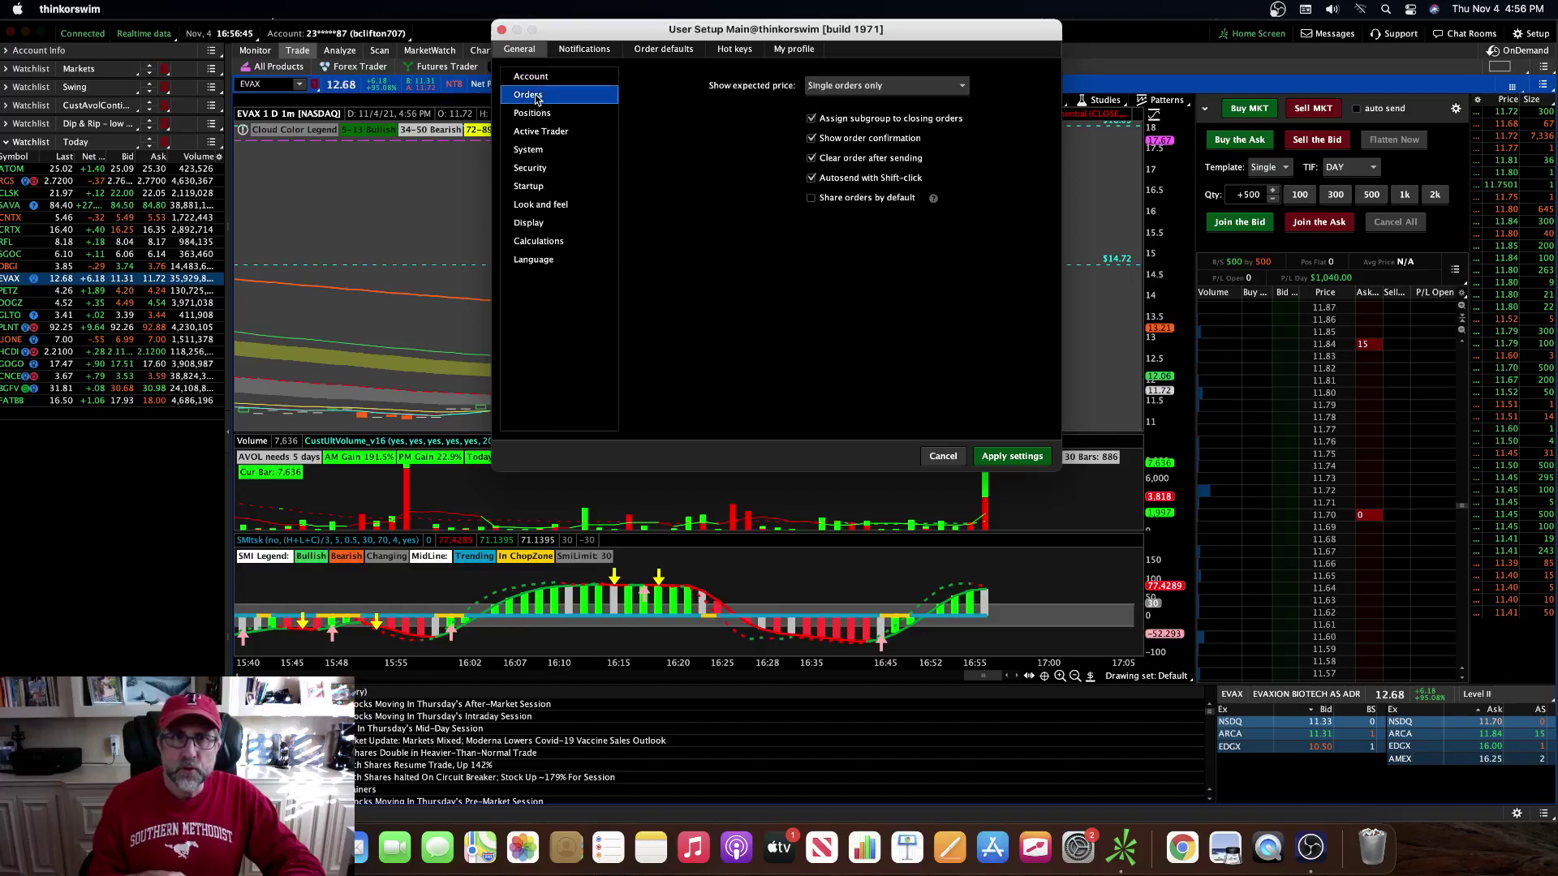
click(540, 153)
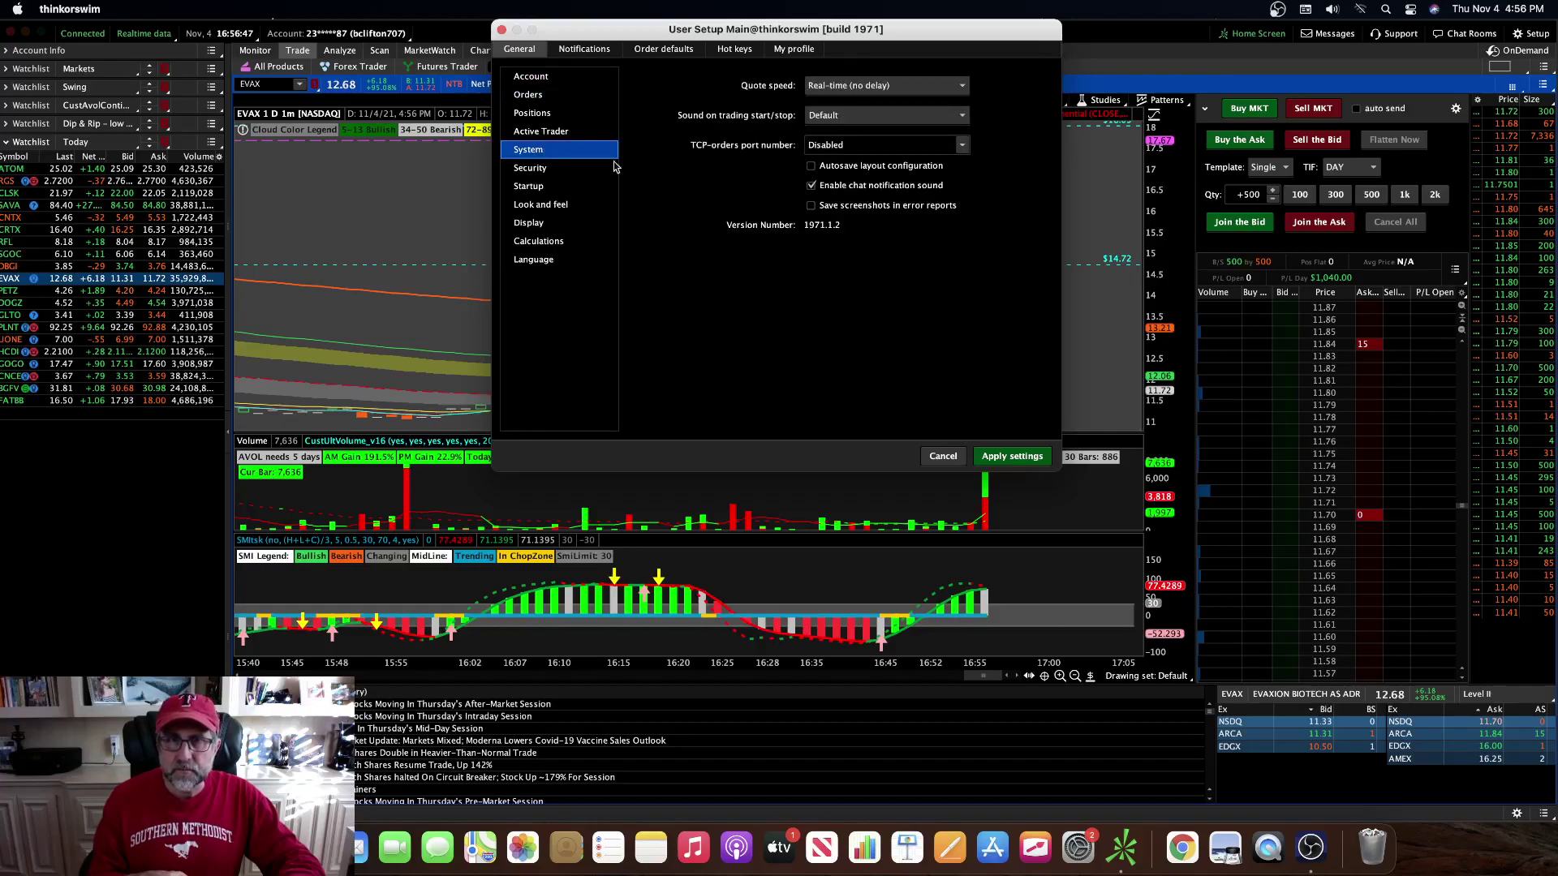
click(960, 86)
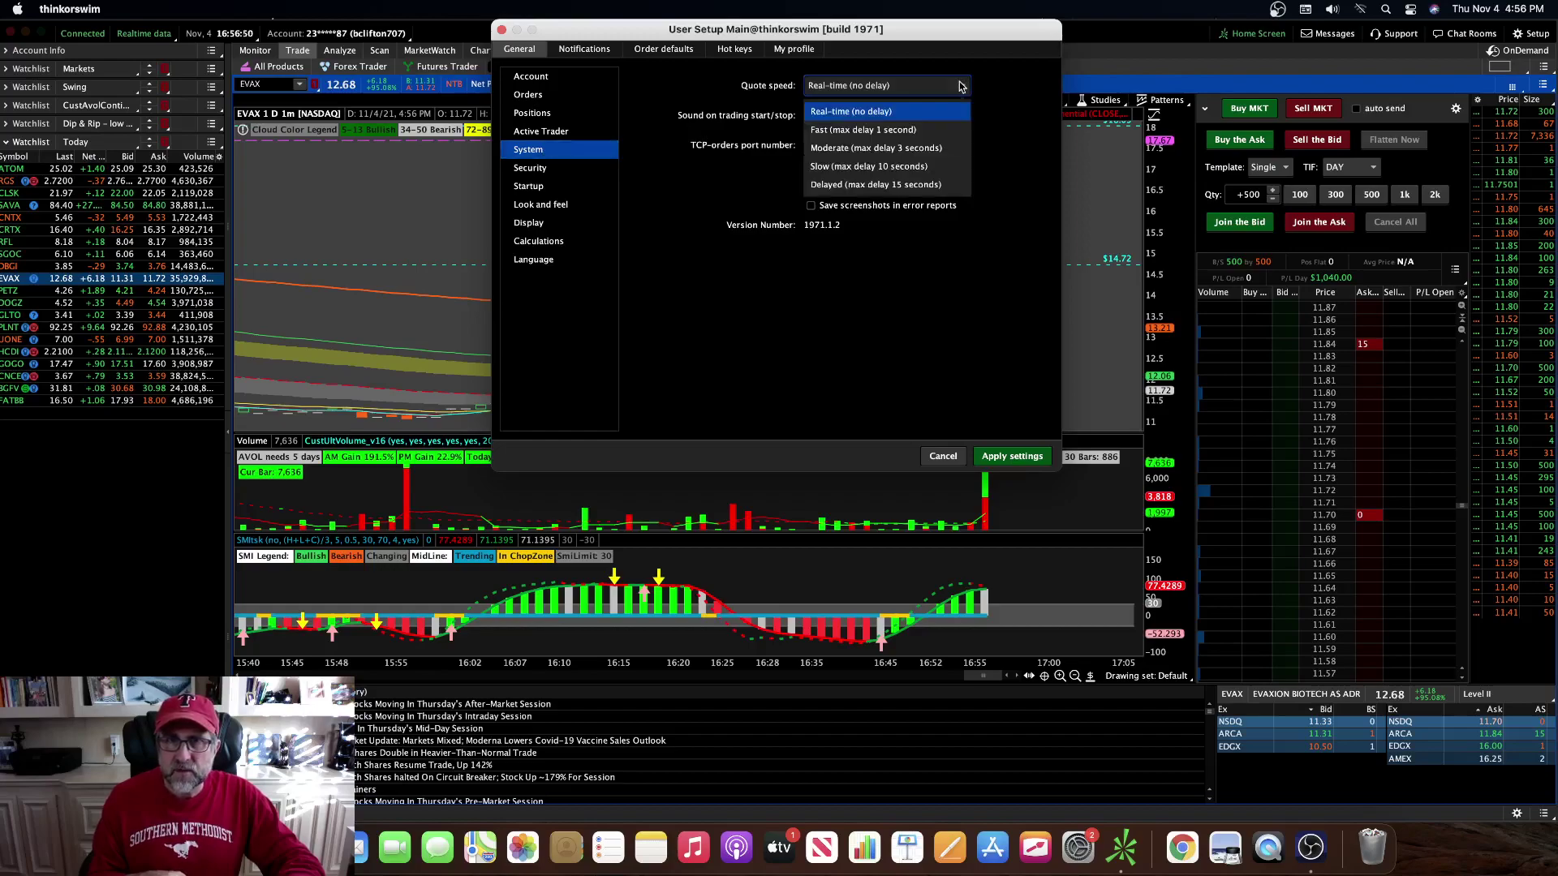
click(939, 151)
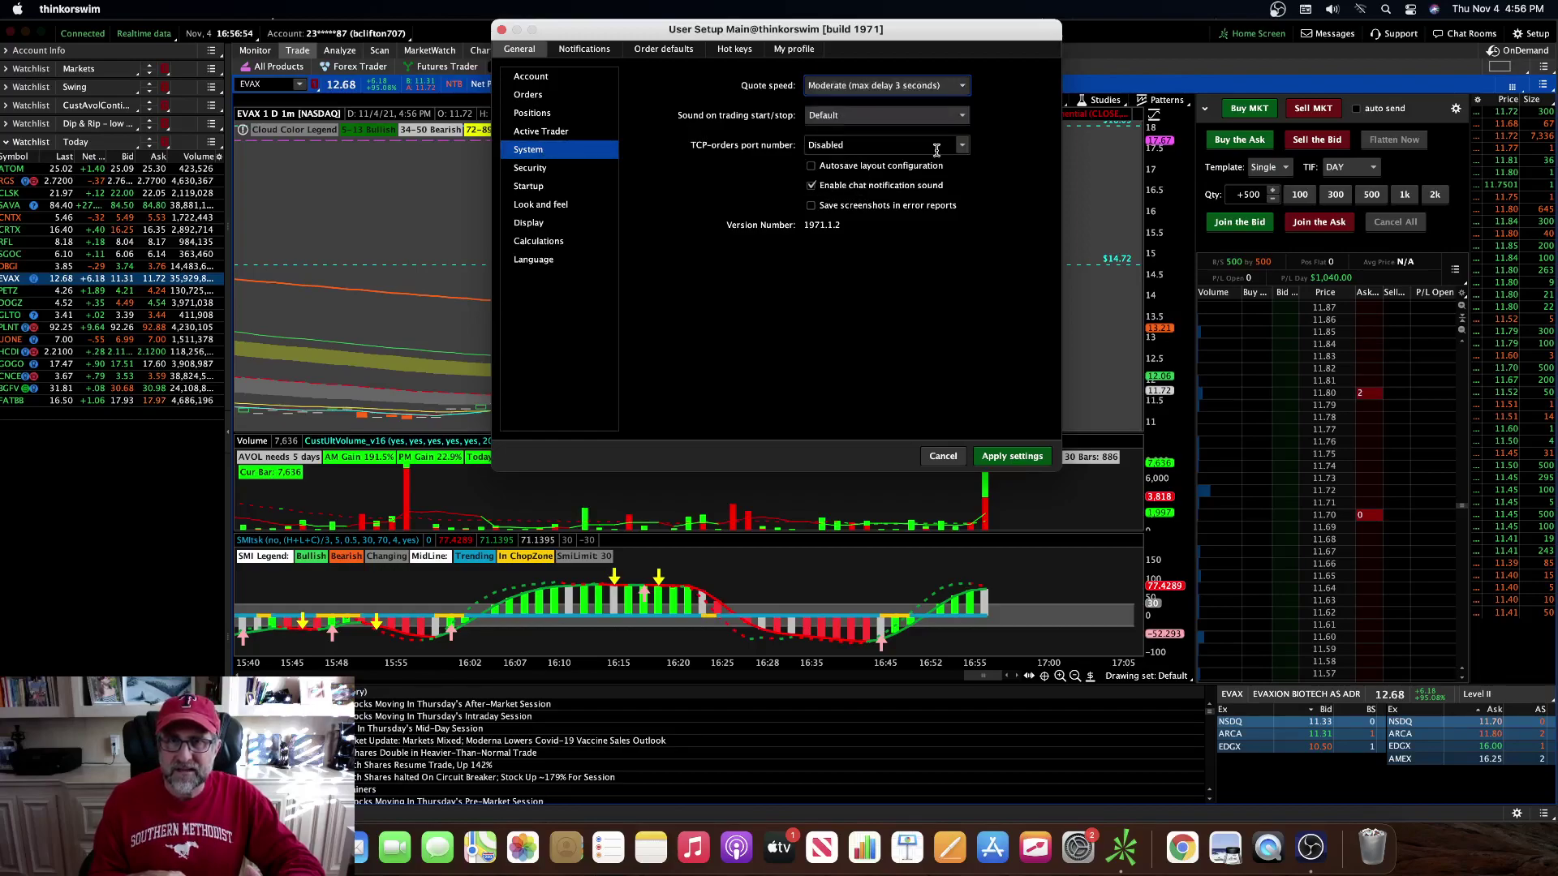
click(961, 88)
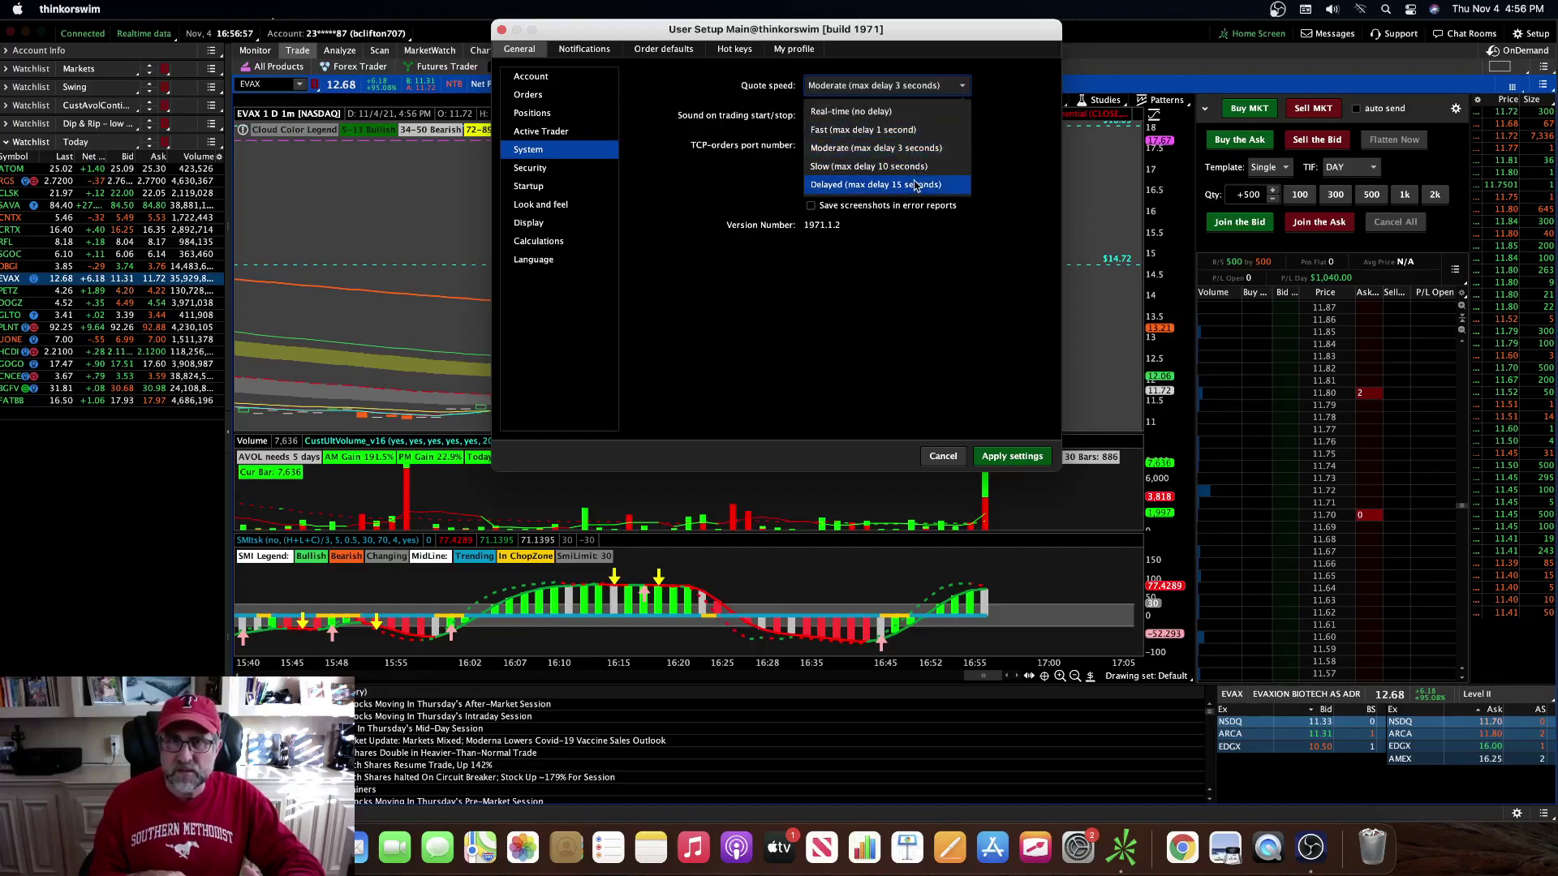
click(902, 114)
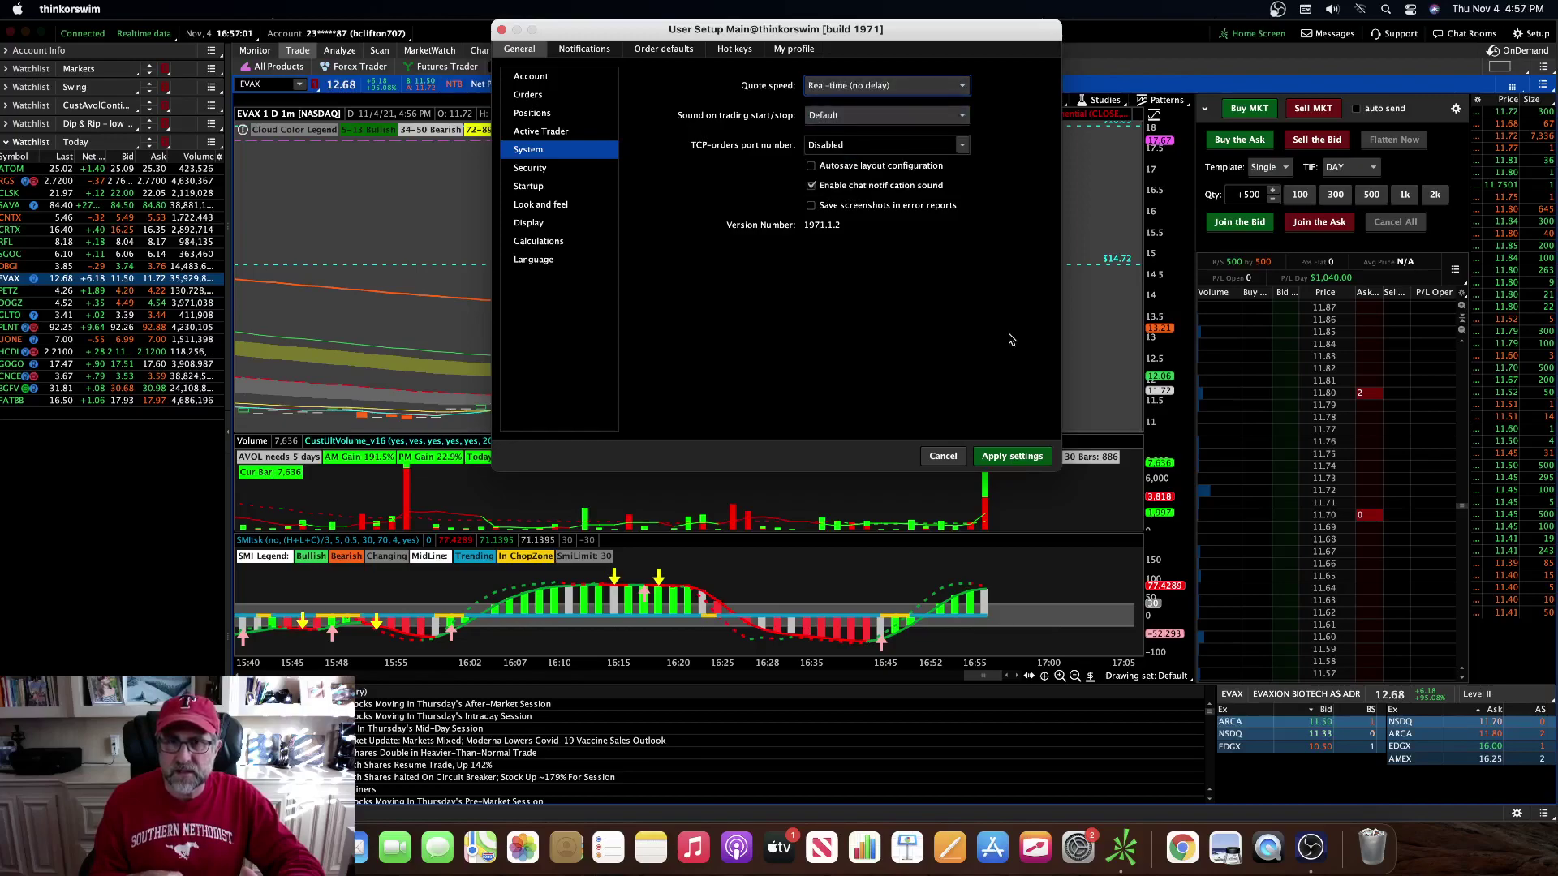
click(1012, 455)
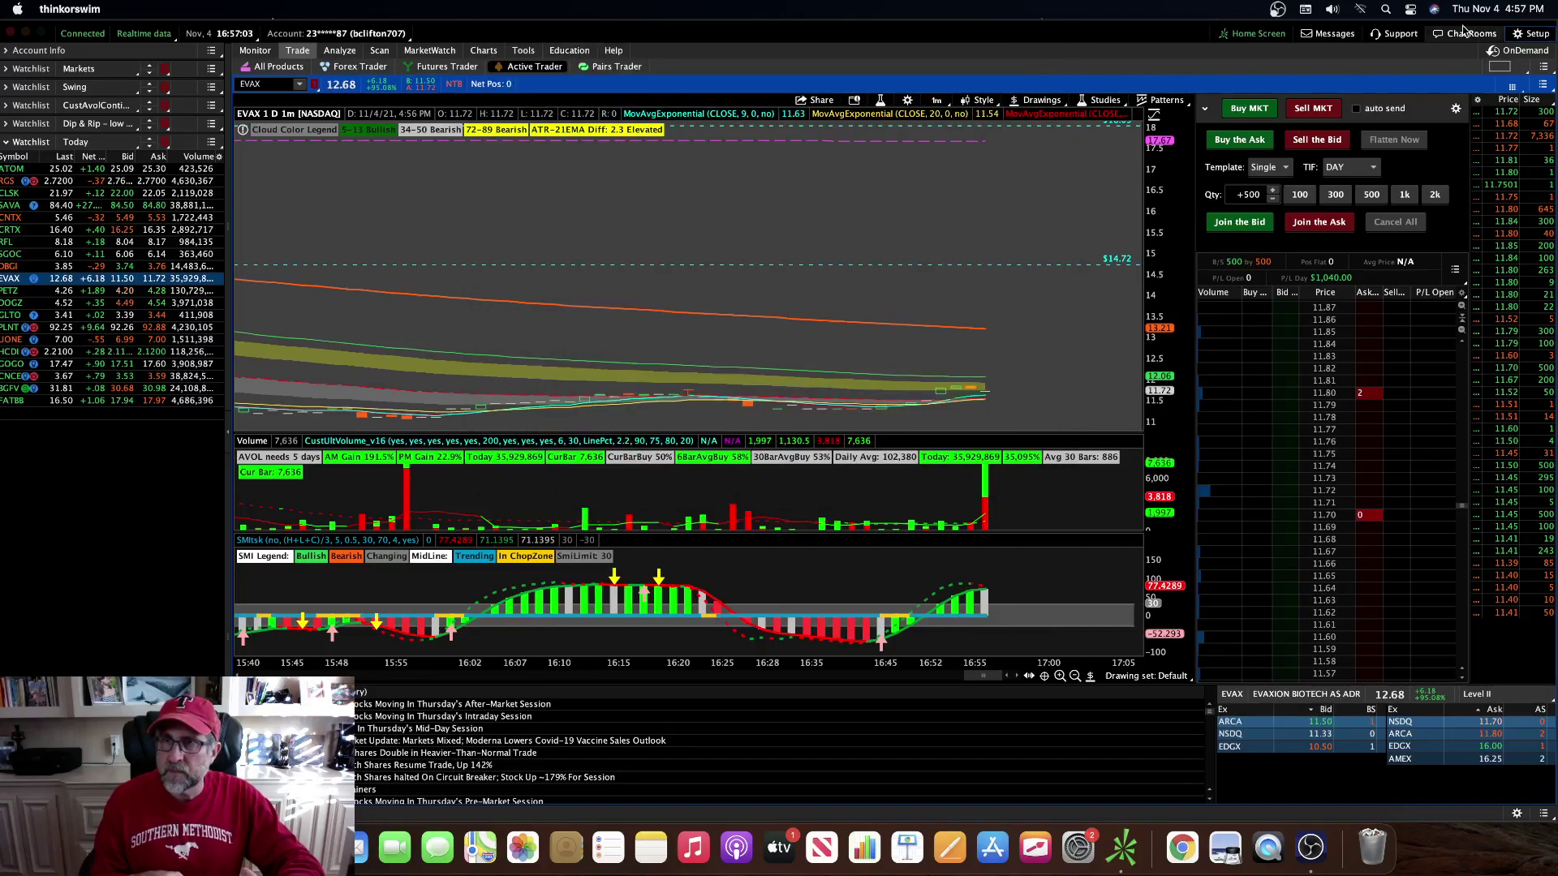
Step: Set the Active Trader order submission rate limit to 0 ms and apply the settings
click(1529, 34)
click(1468, 60)
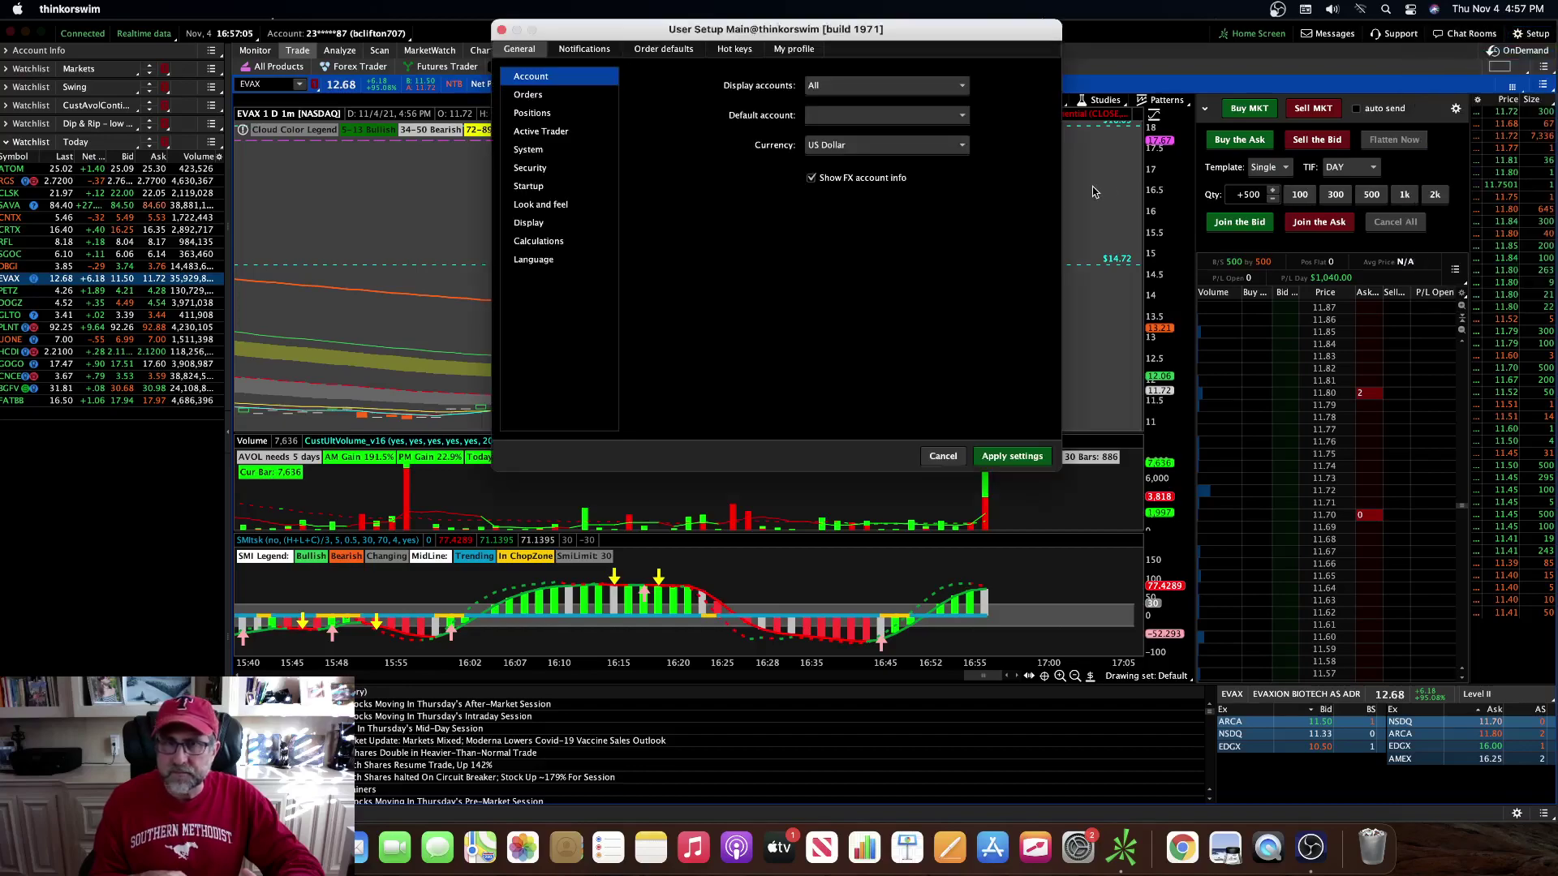
click(544, 133)
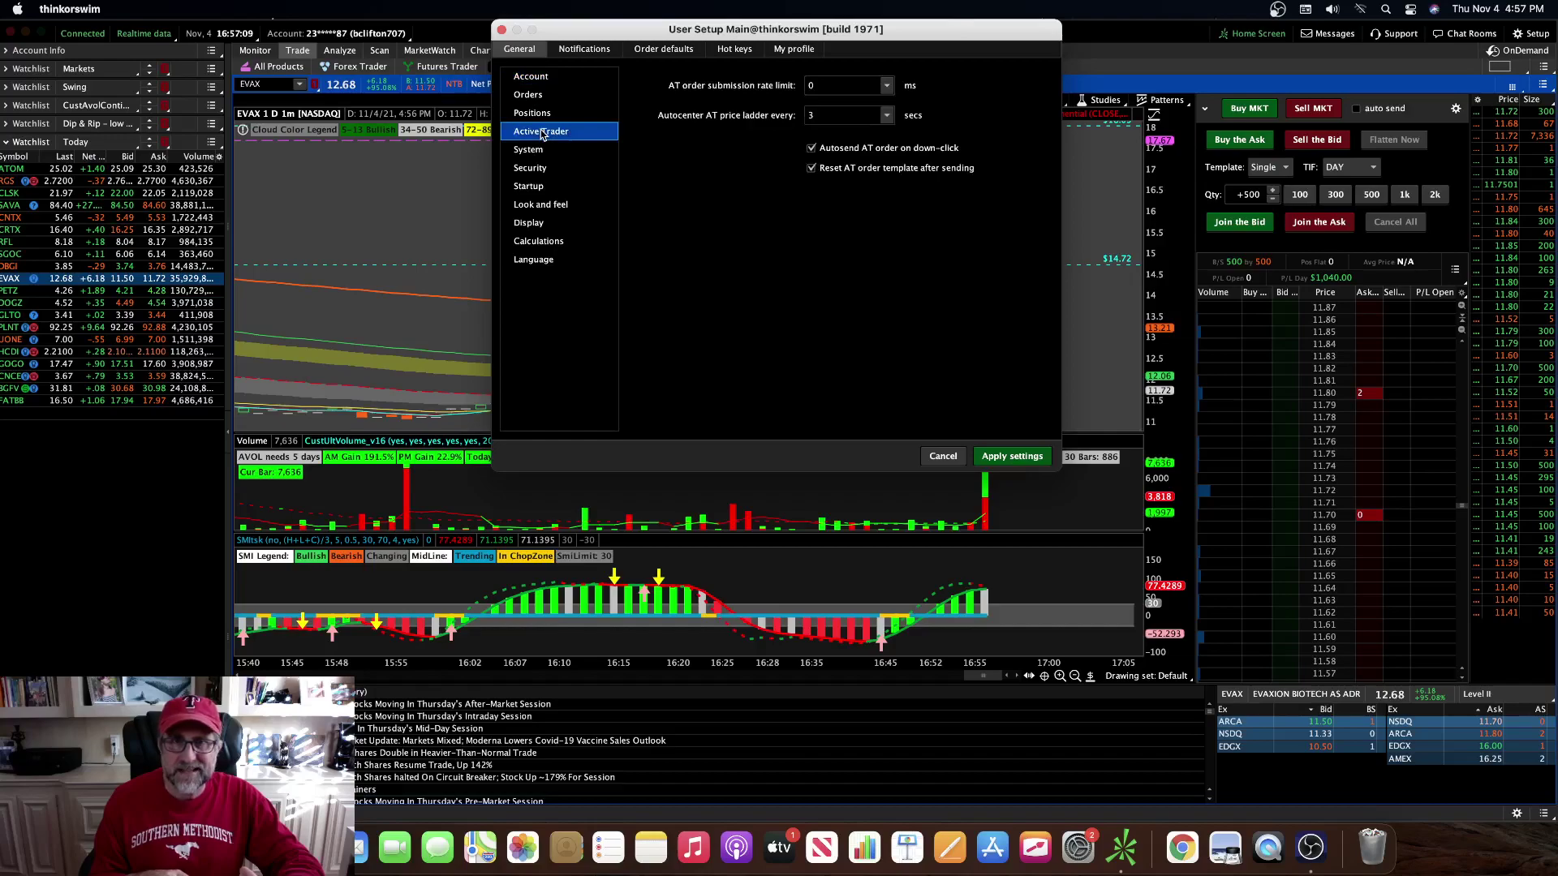
click(887, 85)
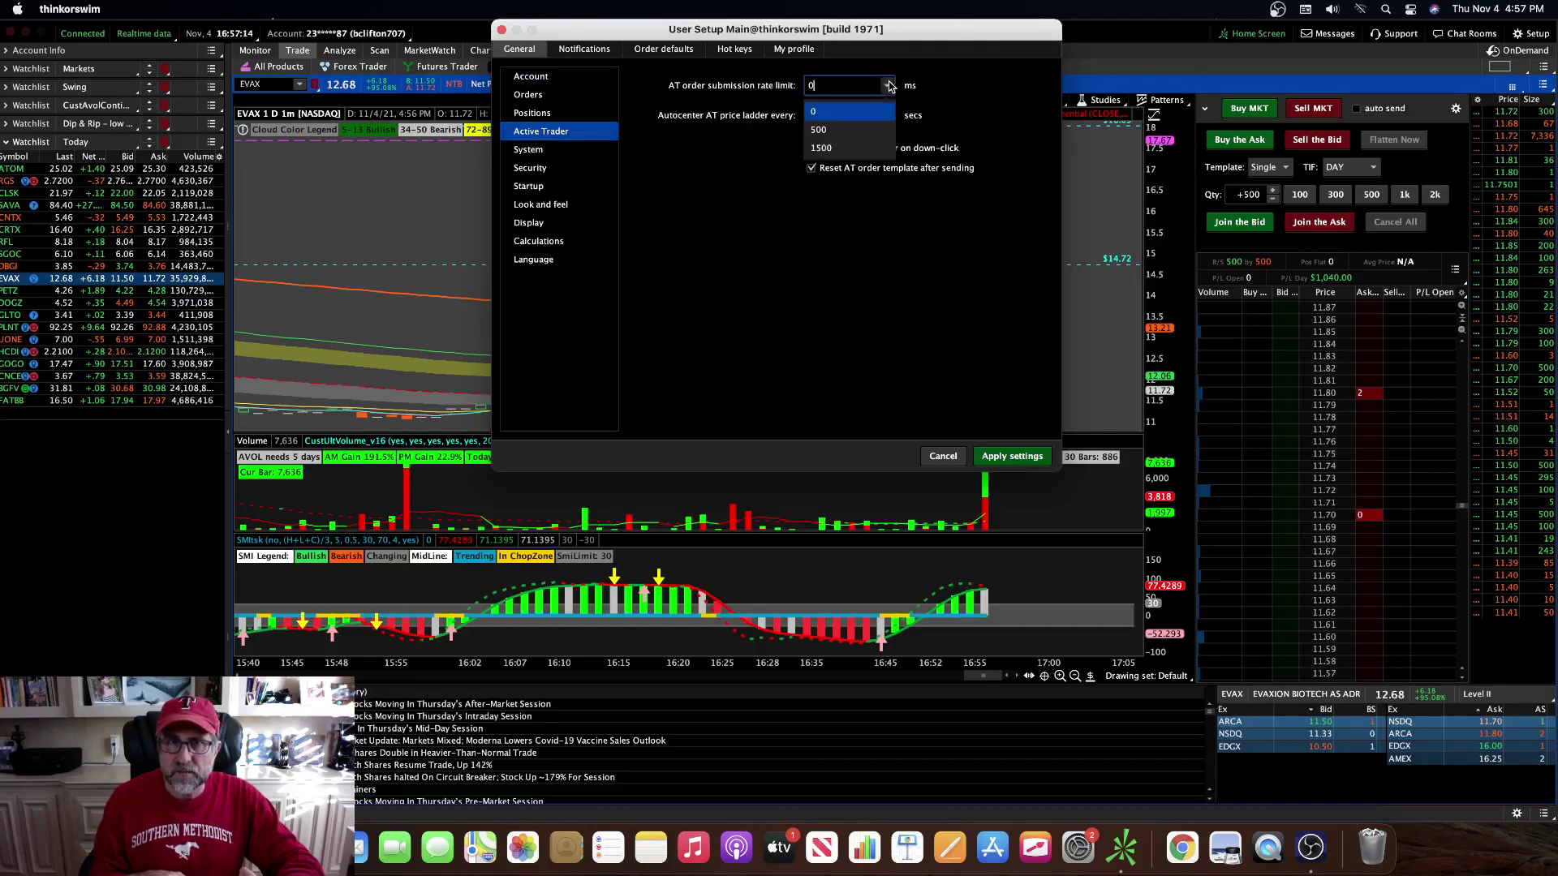
click(840, 114)
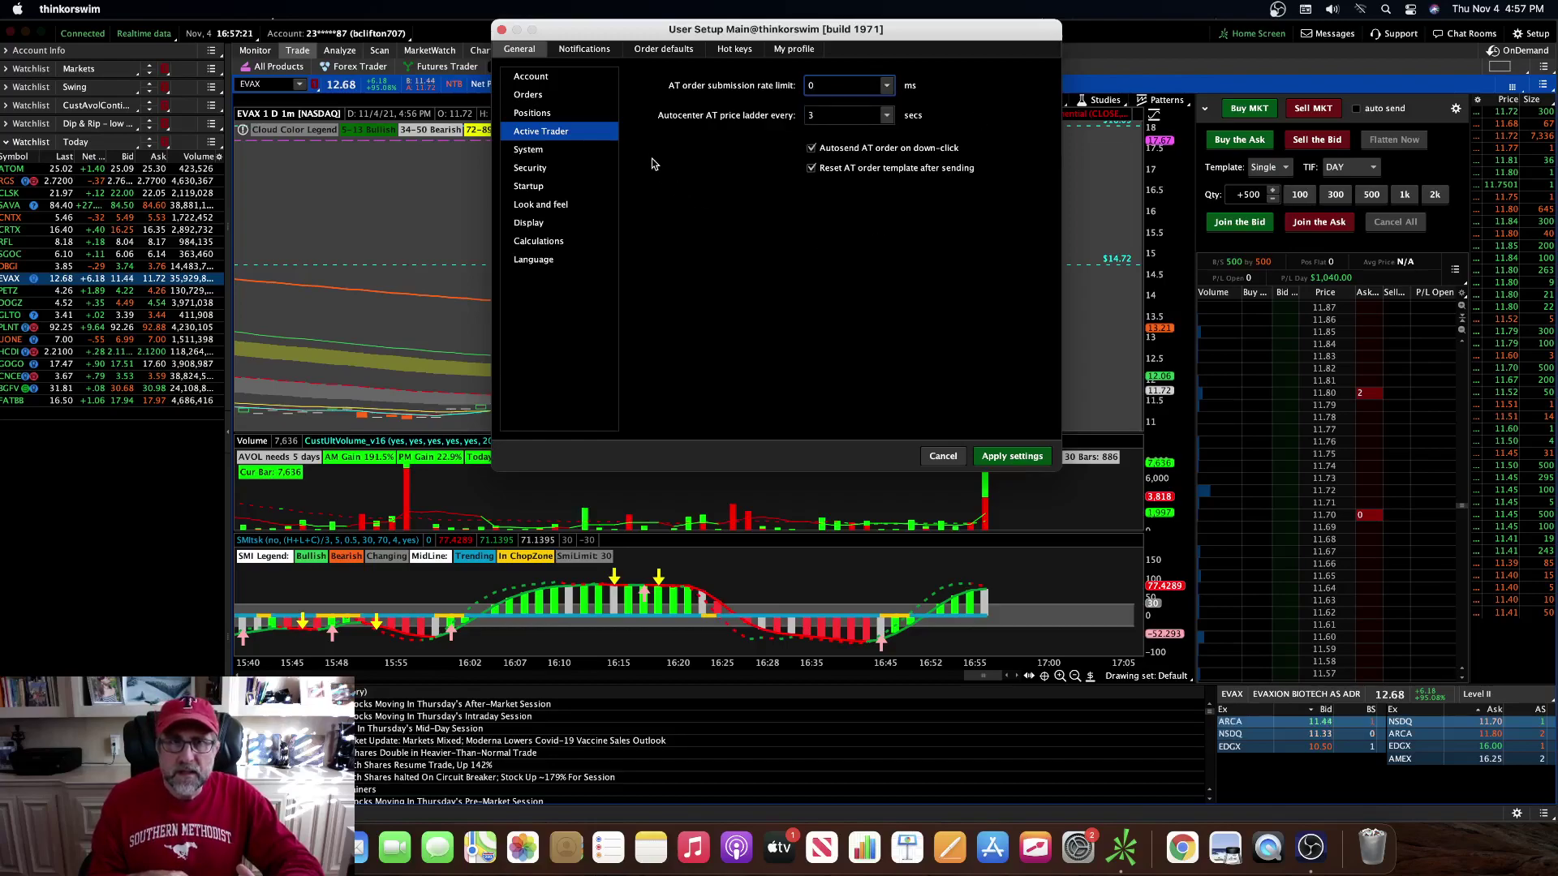
click(1012, 455)
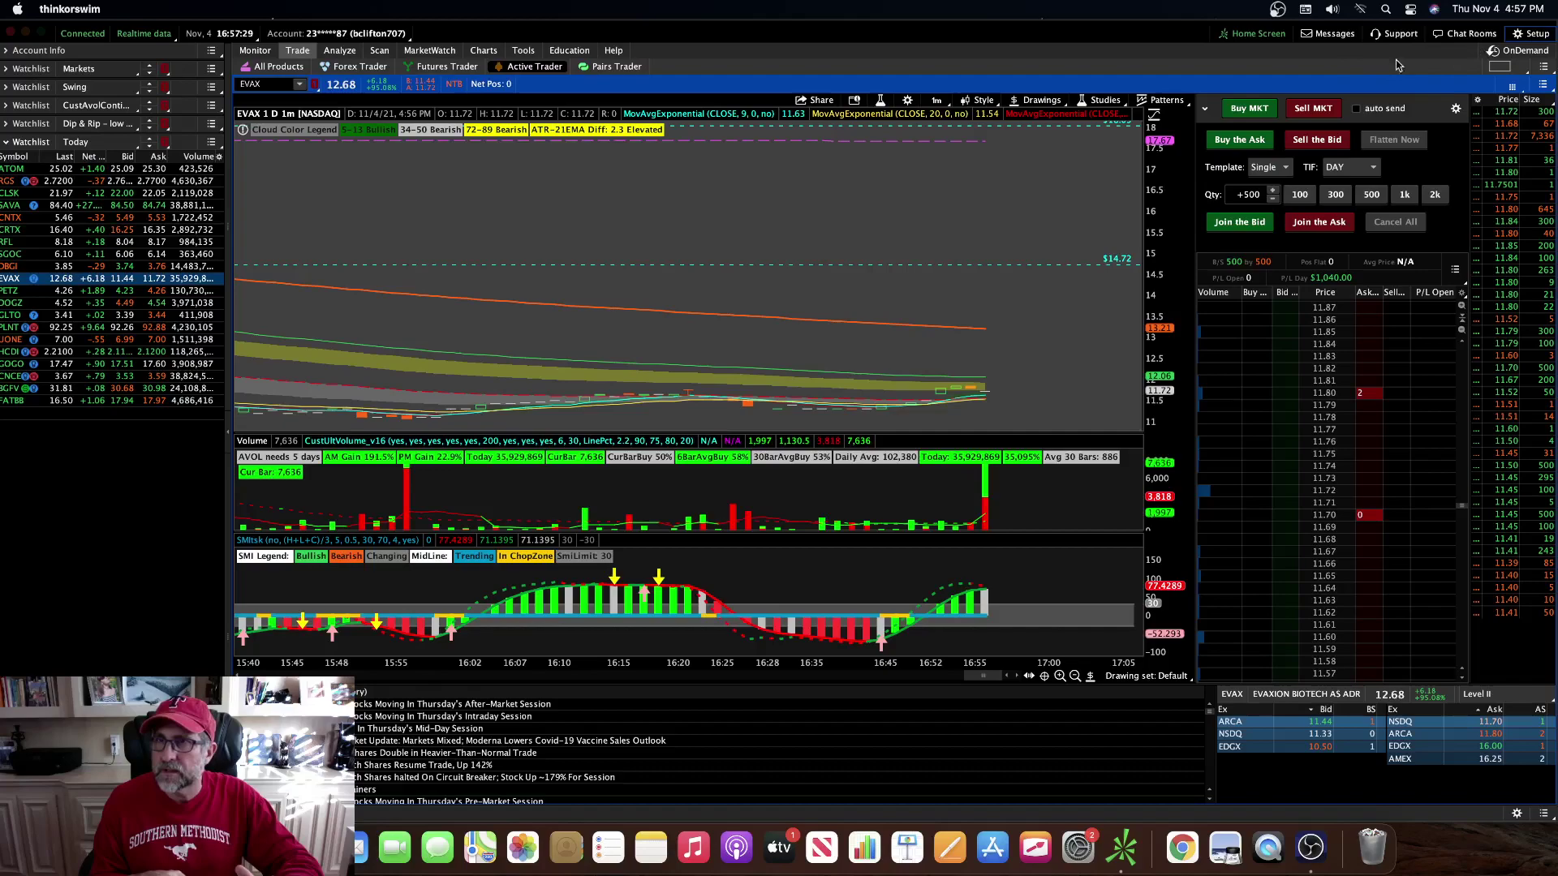
Step: Switch thinkorswim into OnDemand historical replay mode
click(1502, 54)
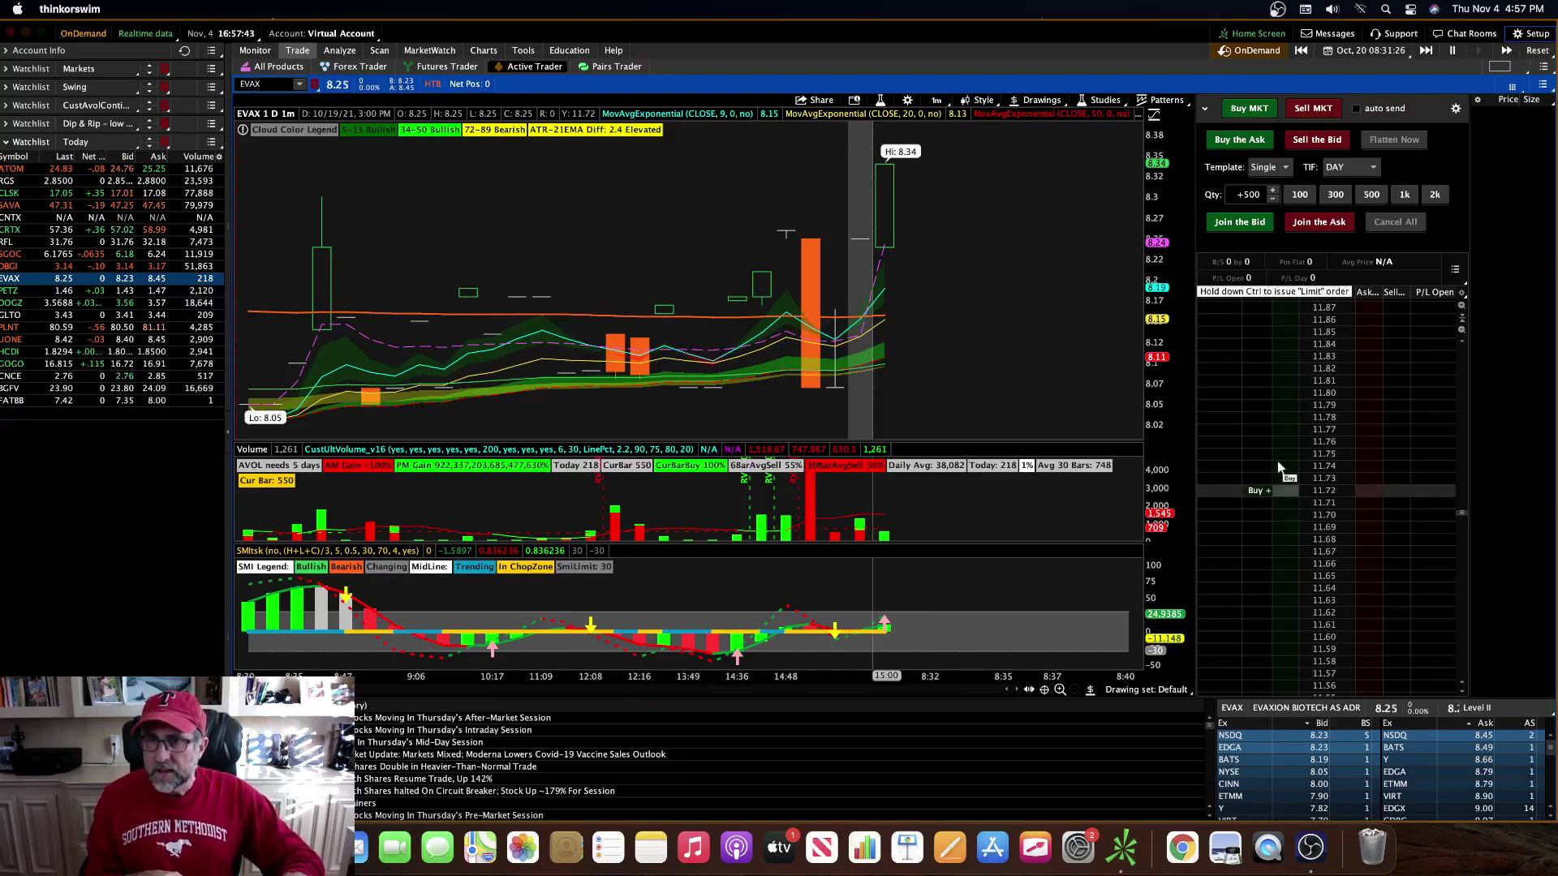
Step: Stage a 500-share EVAX buy stop at 11.64 from the Active Trader ladder's Buy column
click(1286, 590)
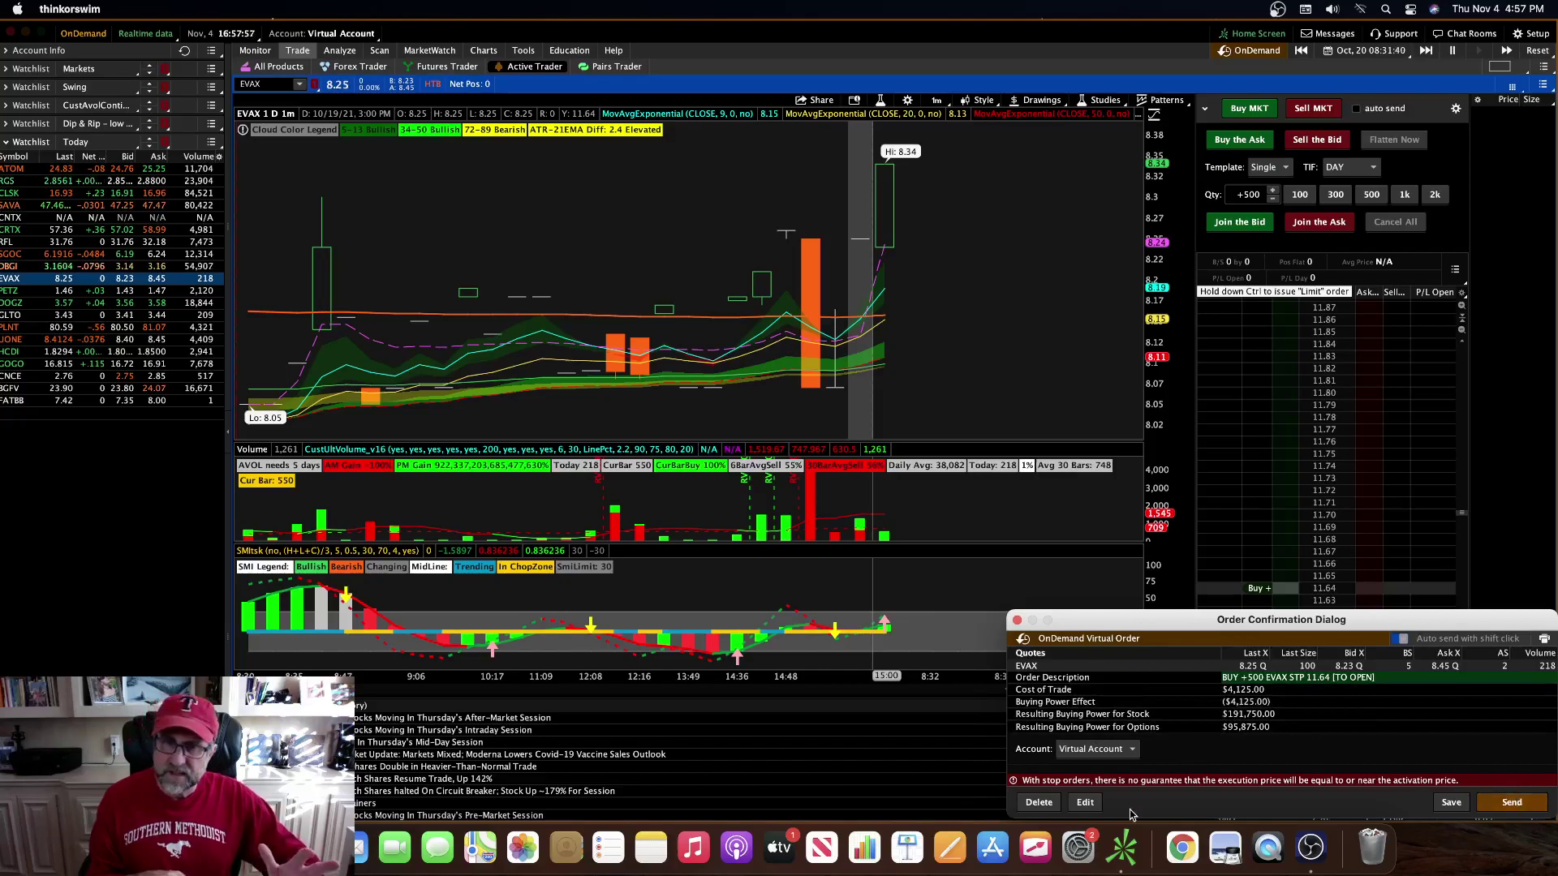
Step: Discard the staged order, test auto send with a +500 buy stop at 11.65, cancel it, then disable auto send
click(1038, 803)
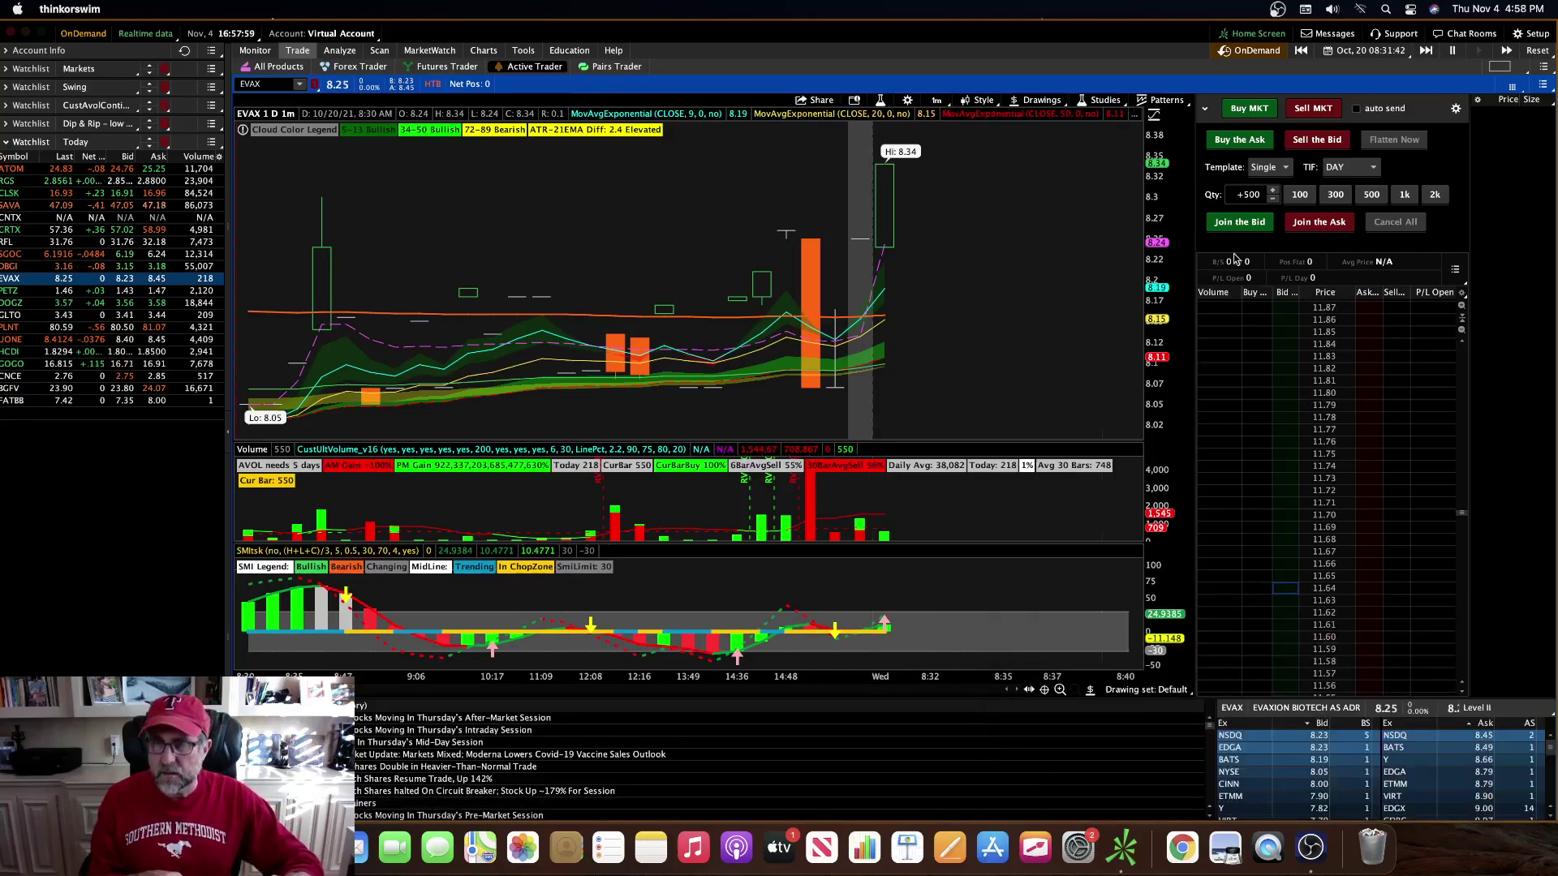
click(1357, 109)
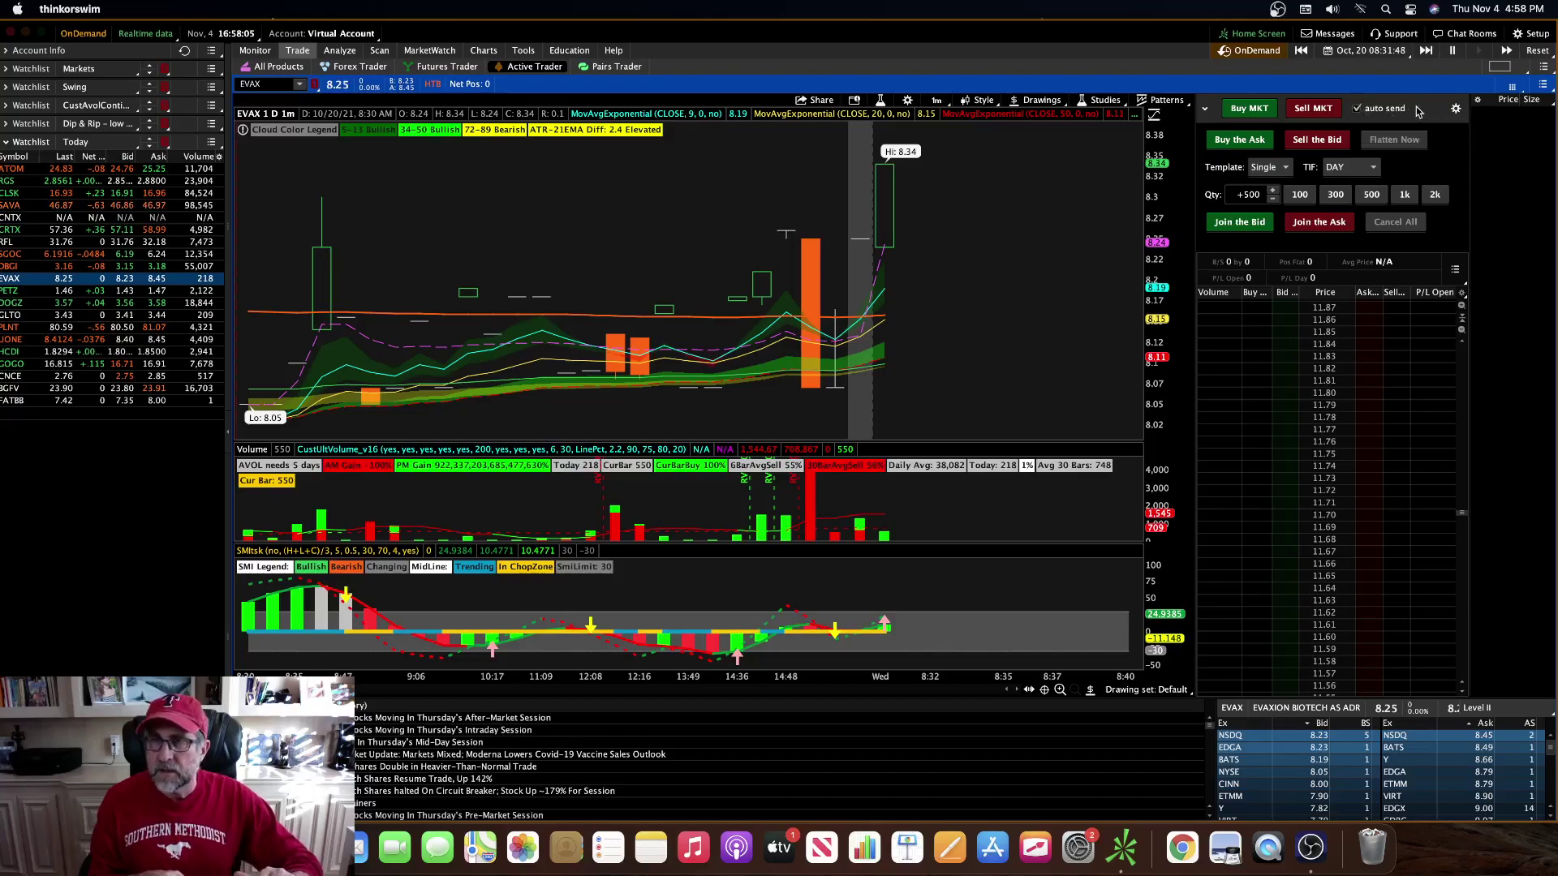
click(1283, 579)
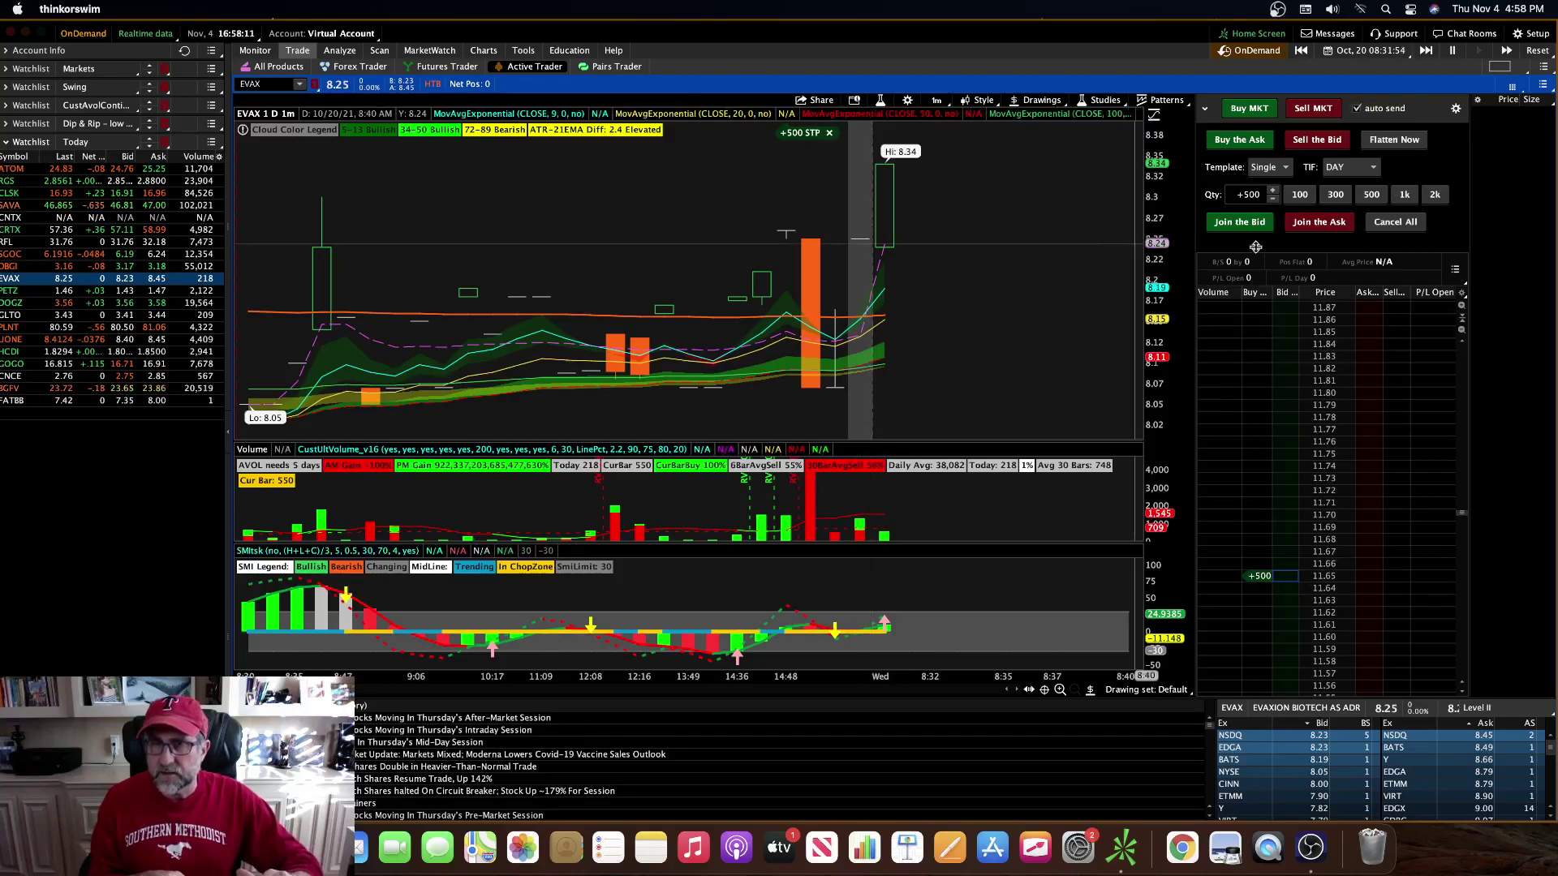
click(1395, 221)
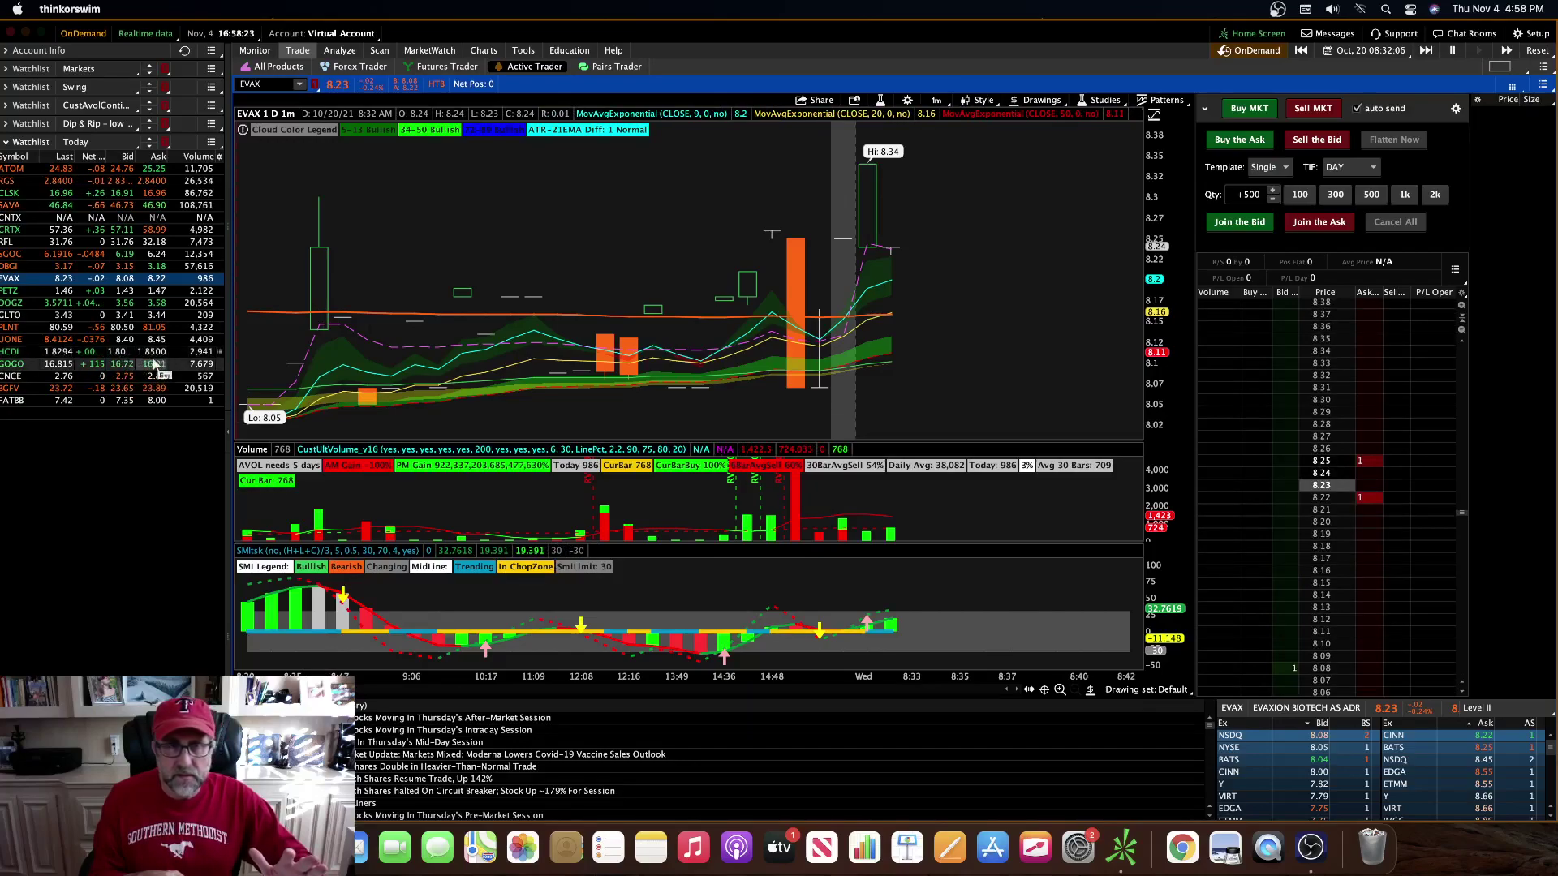
click(1358, 108)
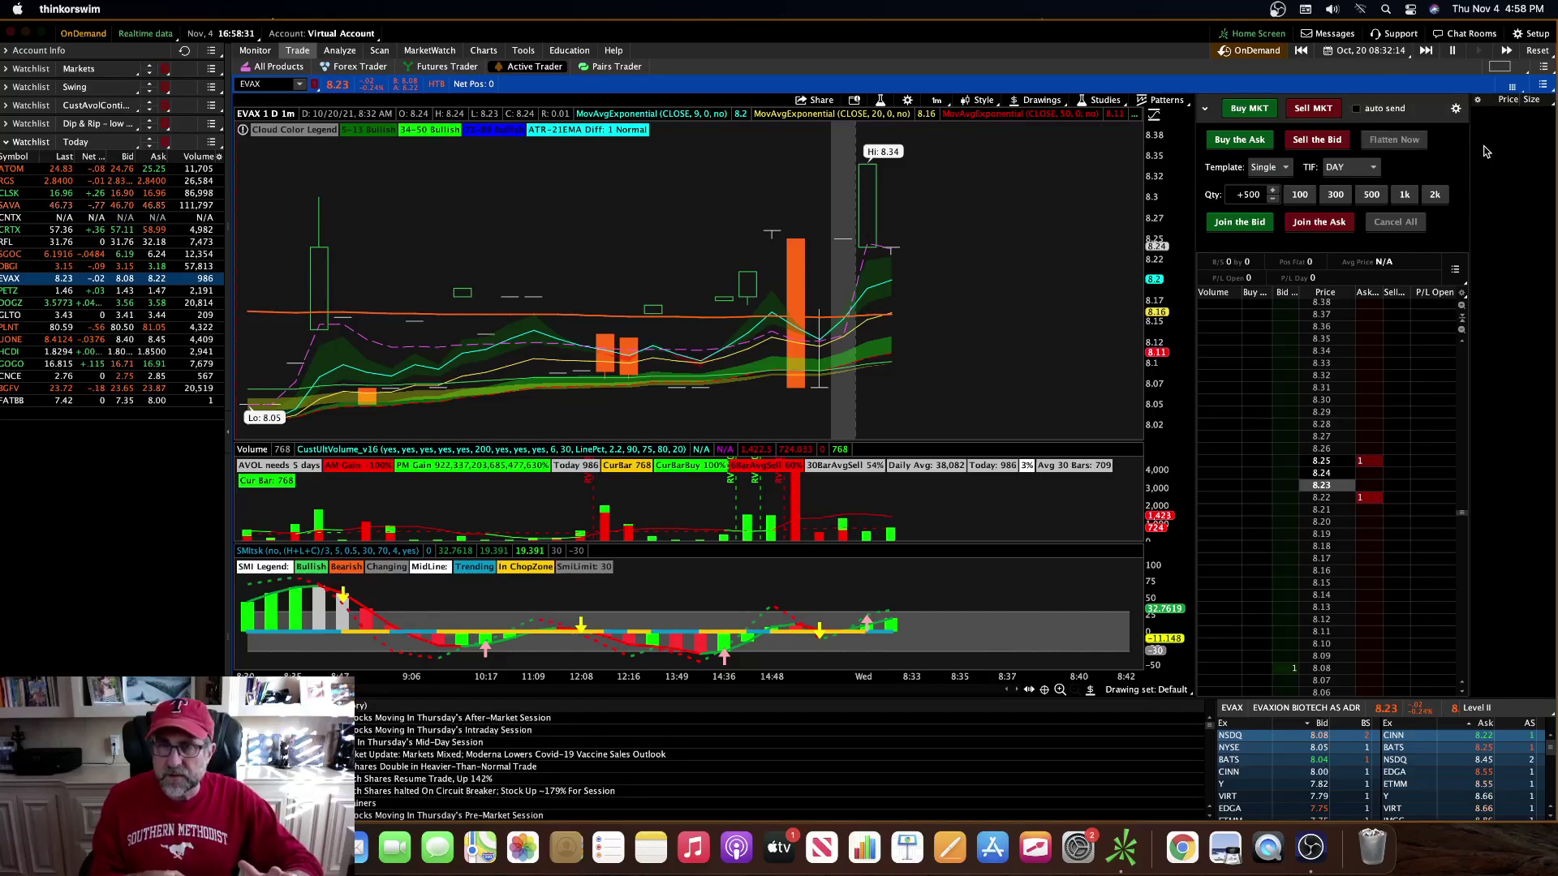
Step: Enable Orders autosend with Shift-click, keep the 0 ms Active Trader rate limit, and apply
click(1519, 35)
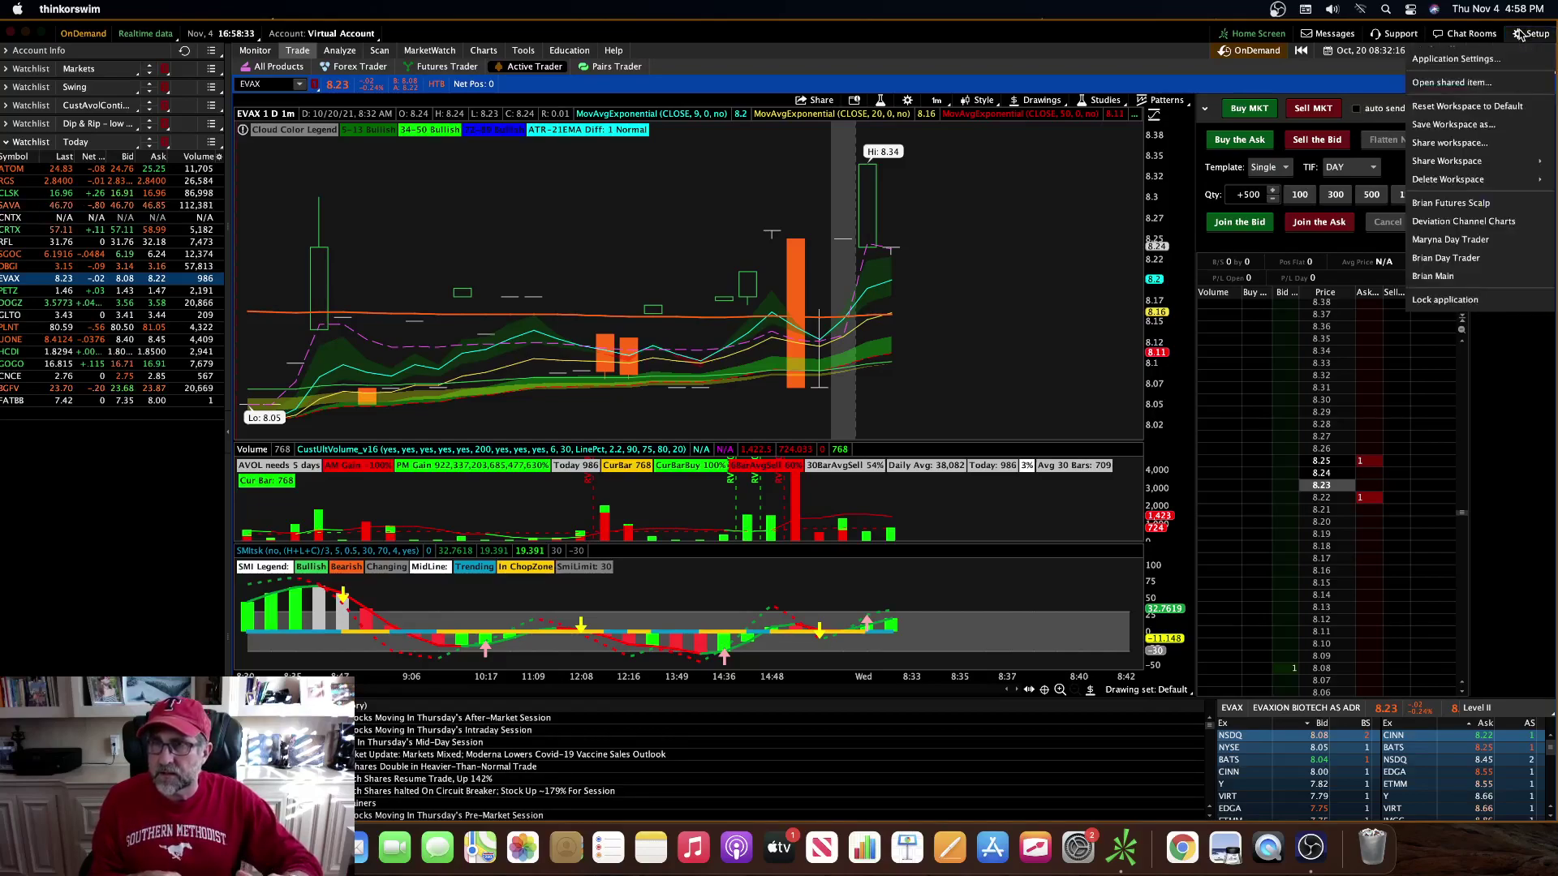
click(1474, 60)
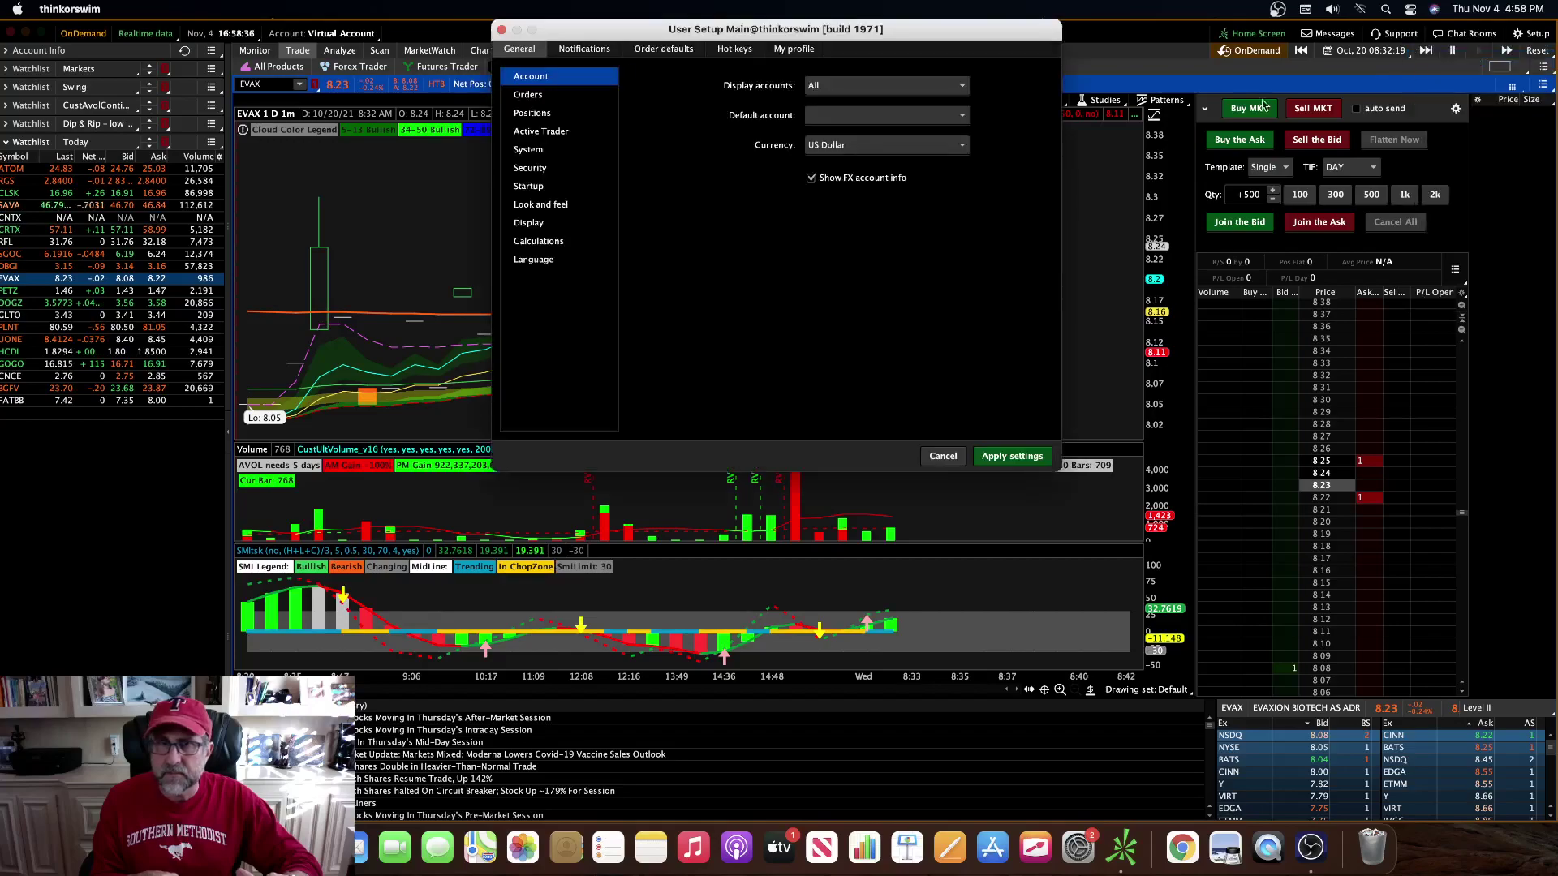
click(529, 95)
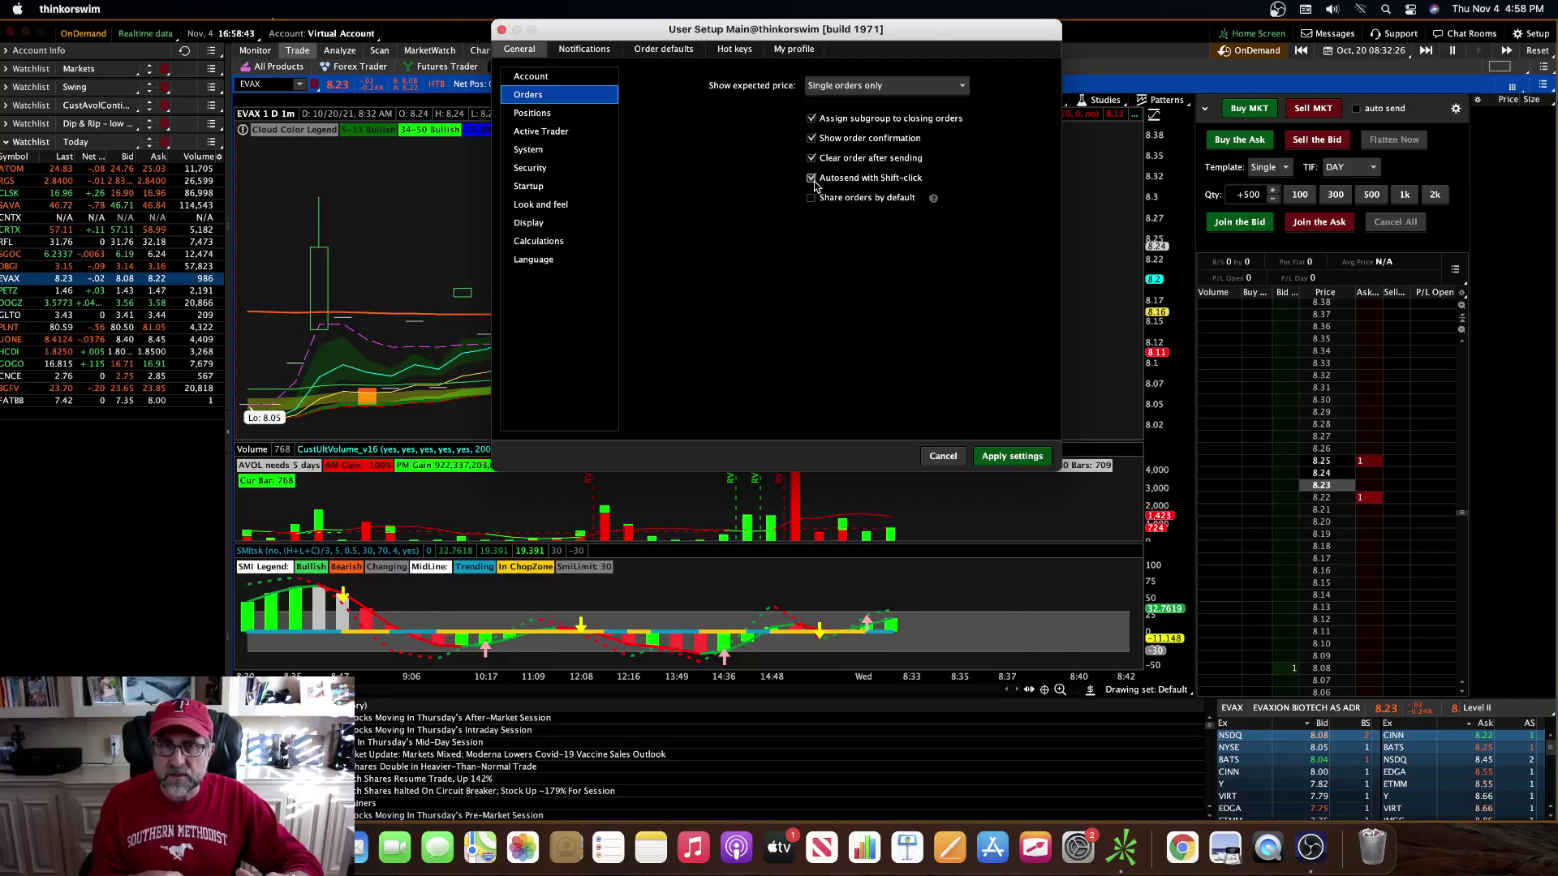
click(545, 133)
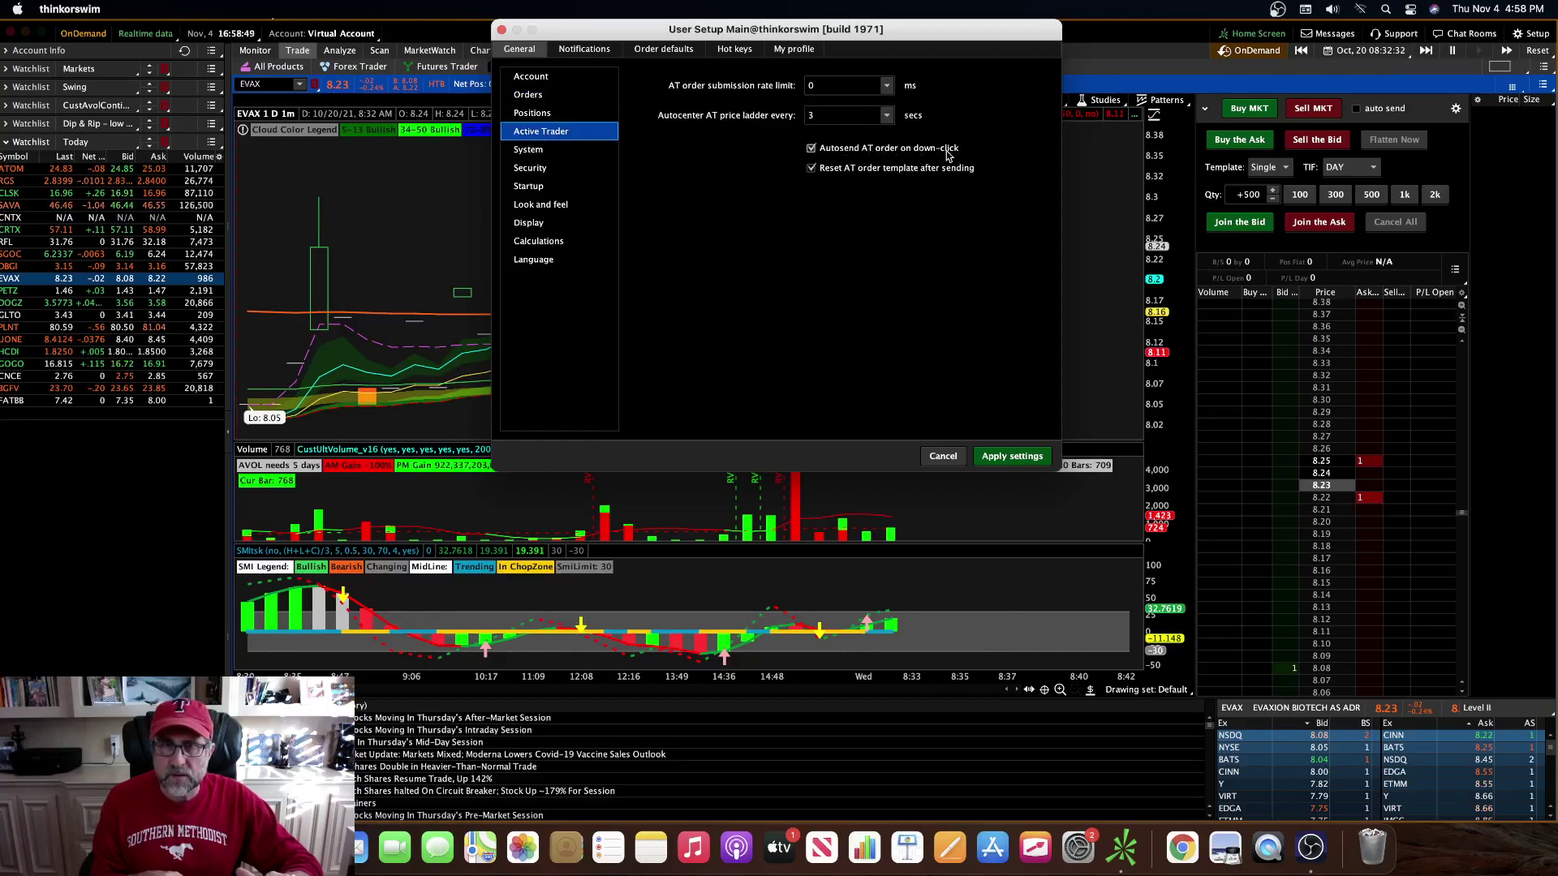
click(1014, 459)
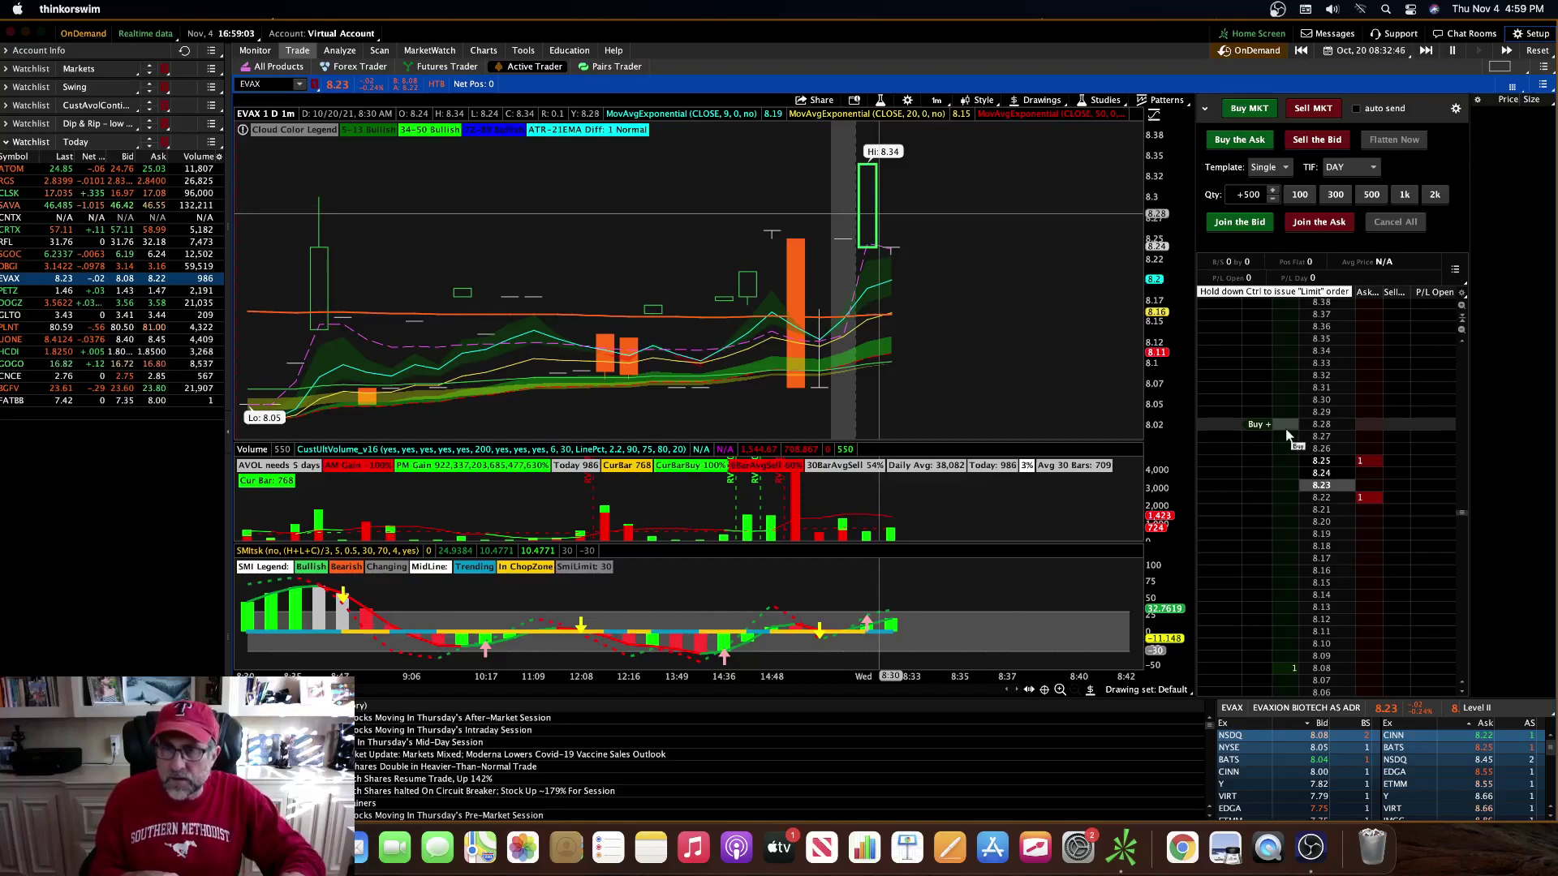
Step: Shift-click the 7.98 bid to send a +500 EVAX buy limit, remove it, and resend it
scroll(1294, 657, down, 1)
scroll(1293, 654, down, 10)
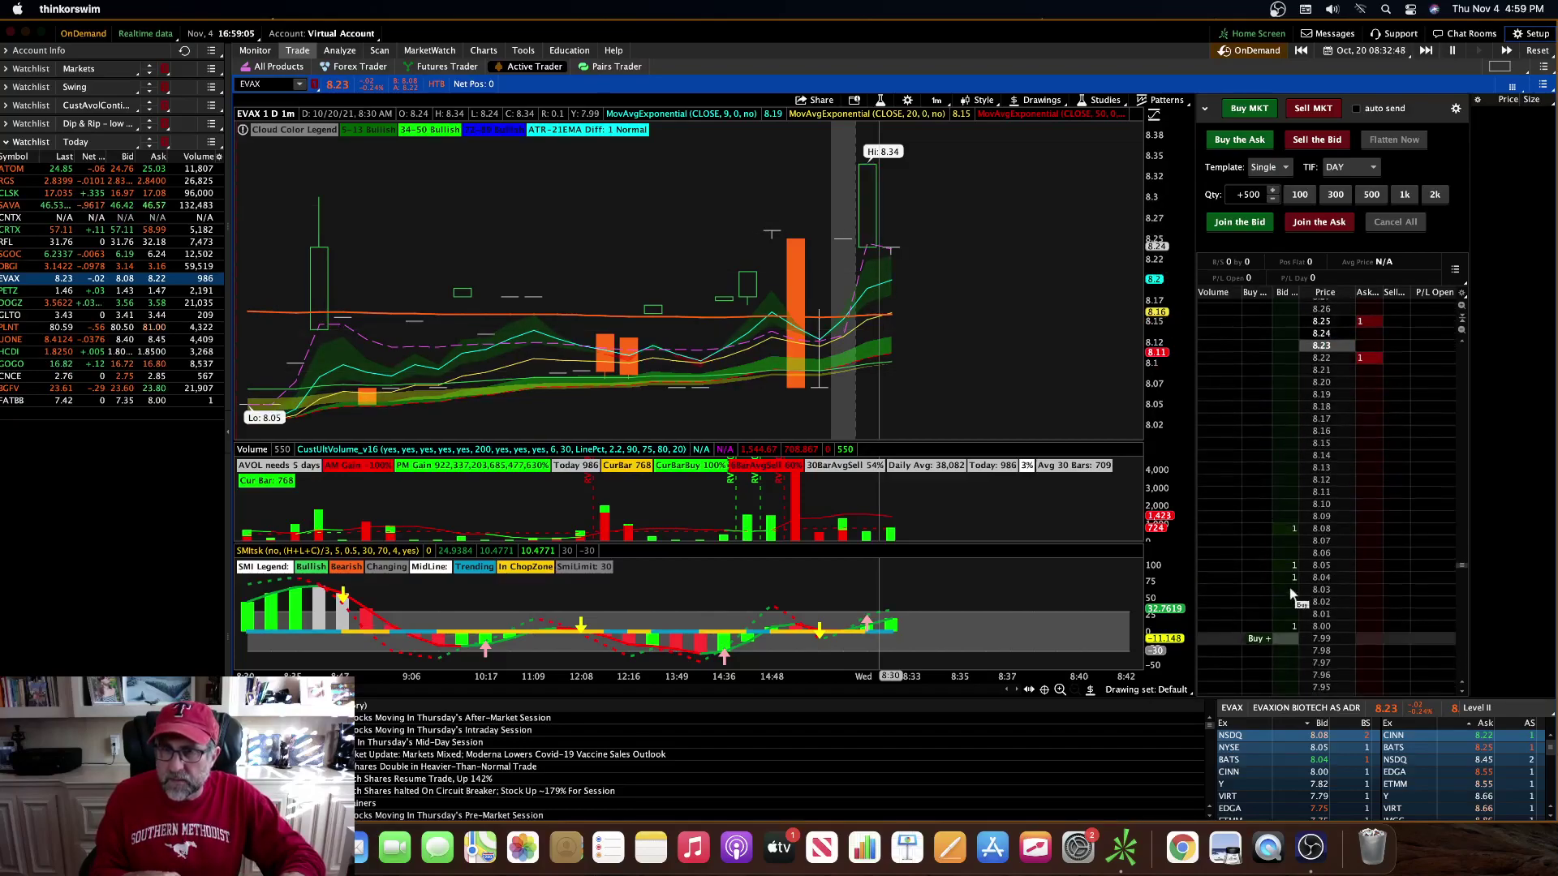
click(1290, 651)
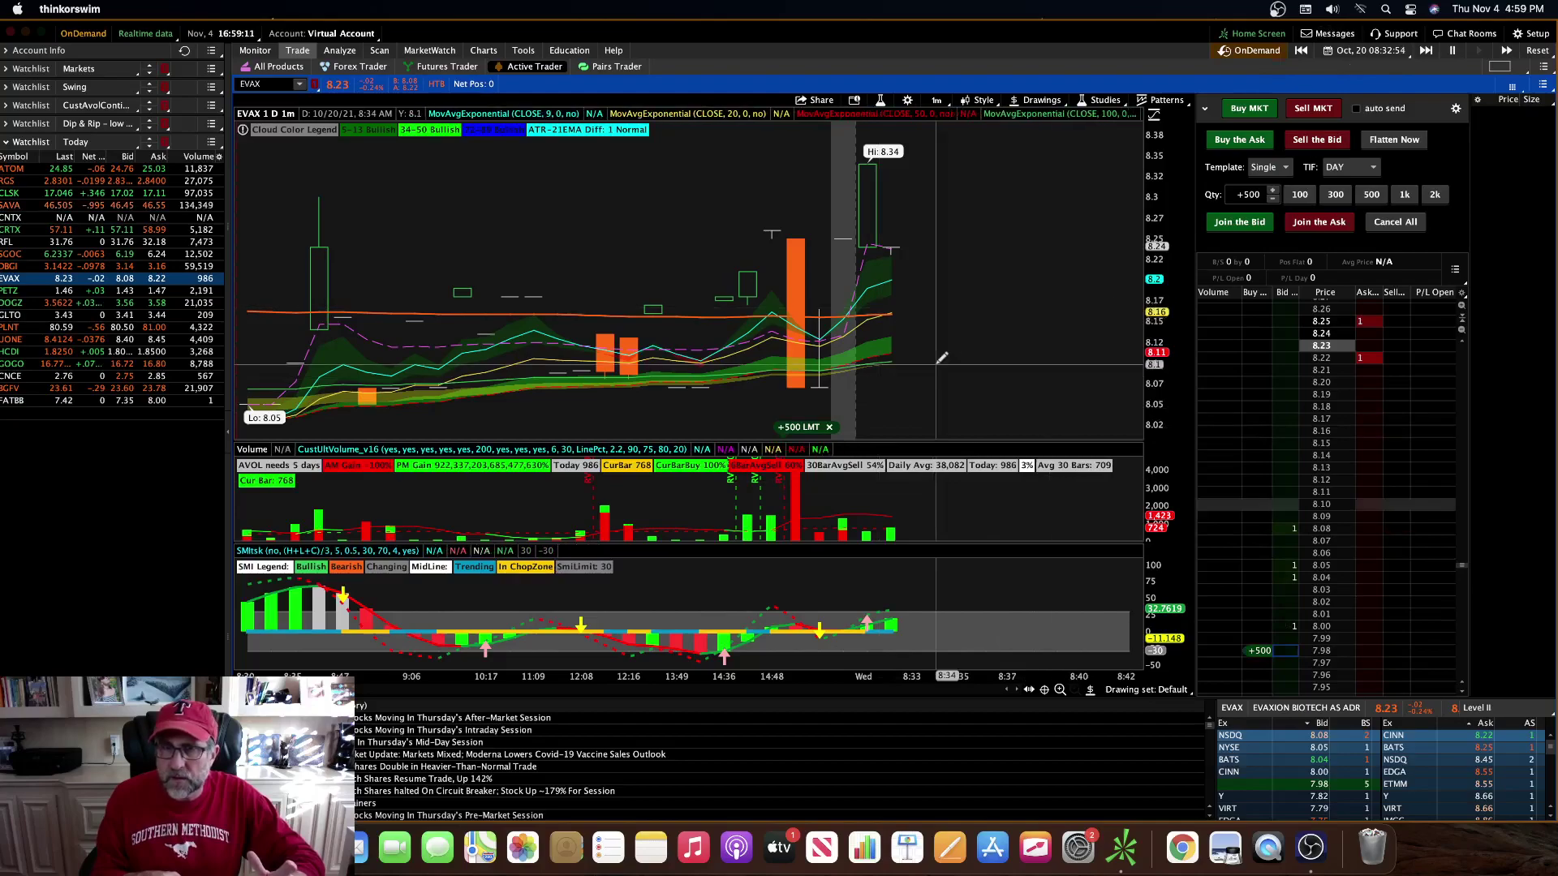
click(830, 427)
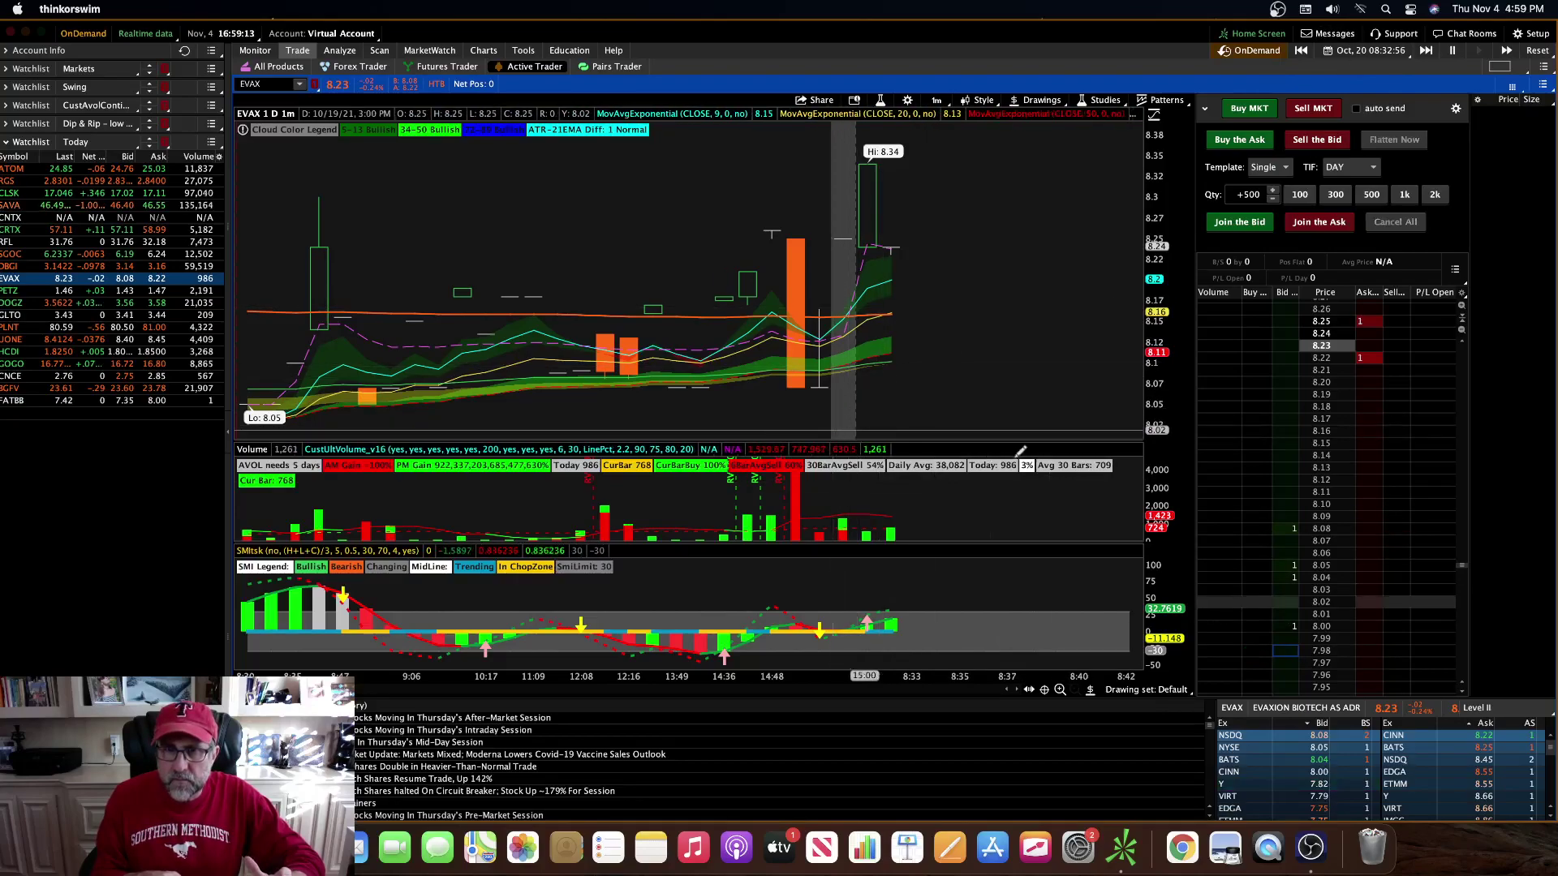
click(1285, 652)
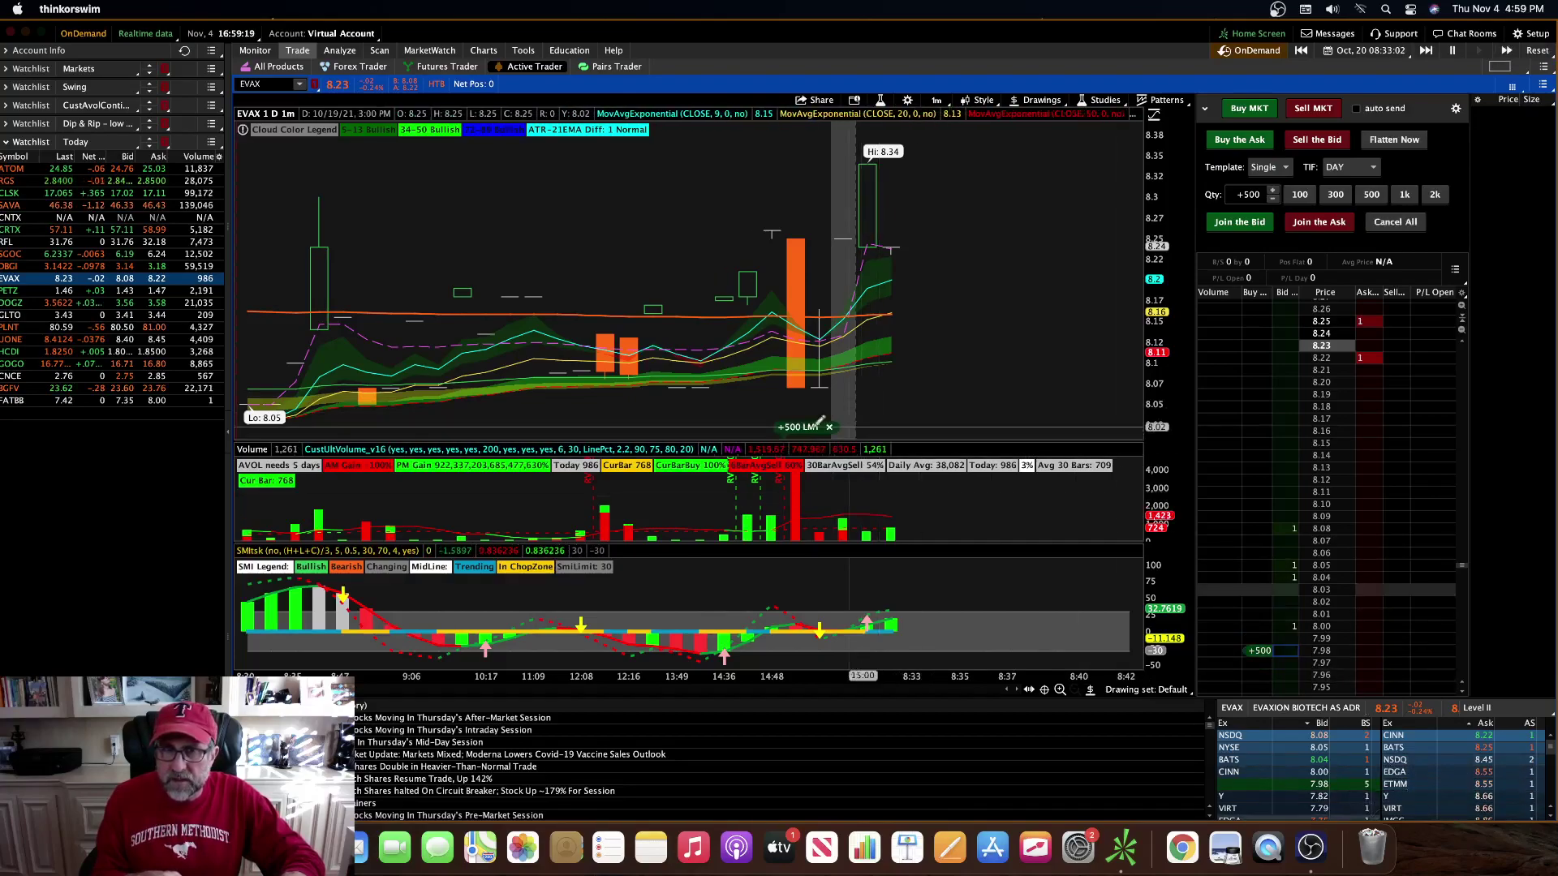
Step: Cancel all working orders and confirm the cancellation with Yes
click(1409, 224)
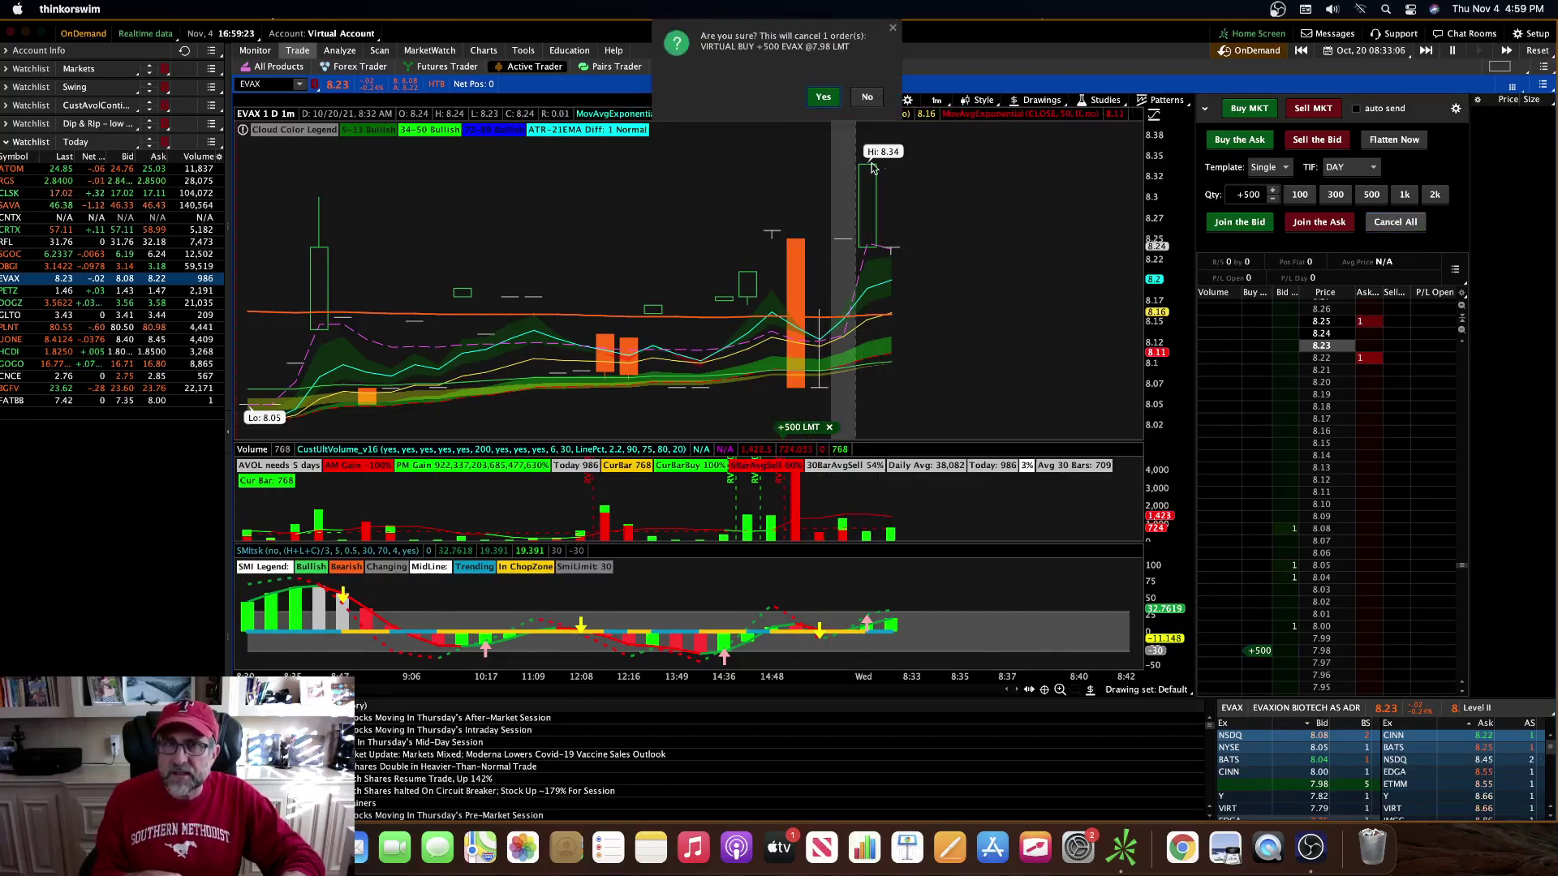
click(823, 97)
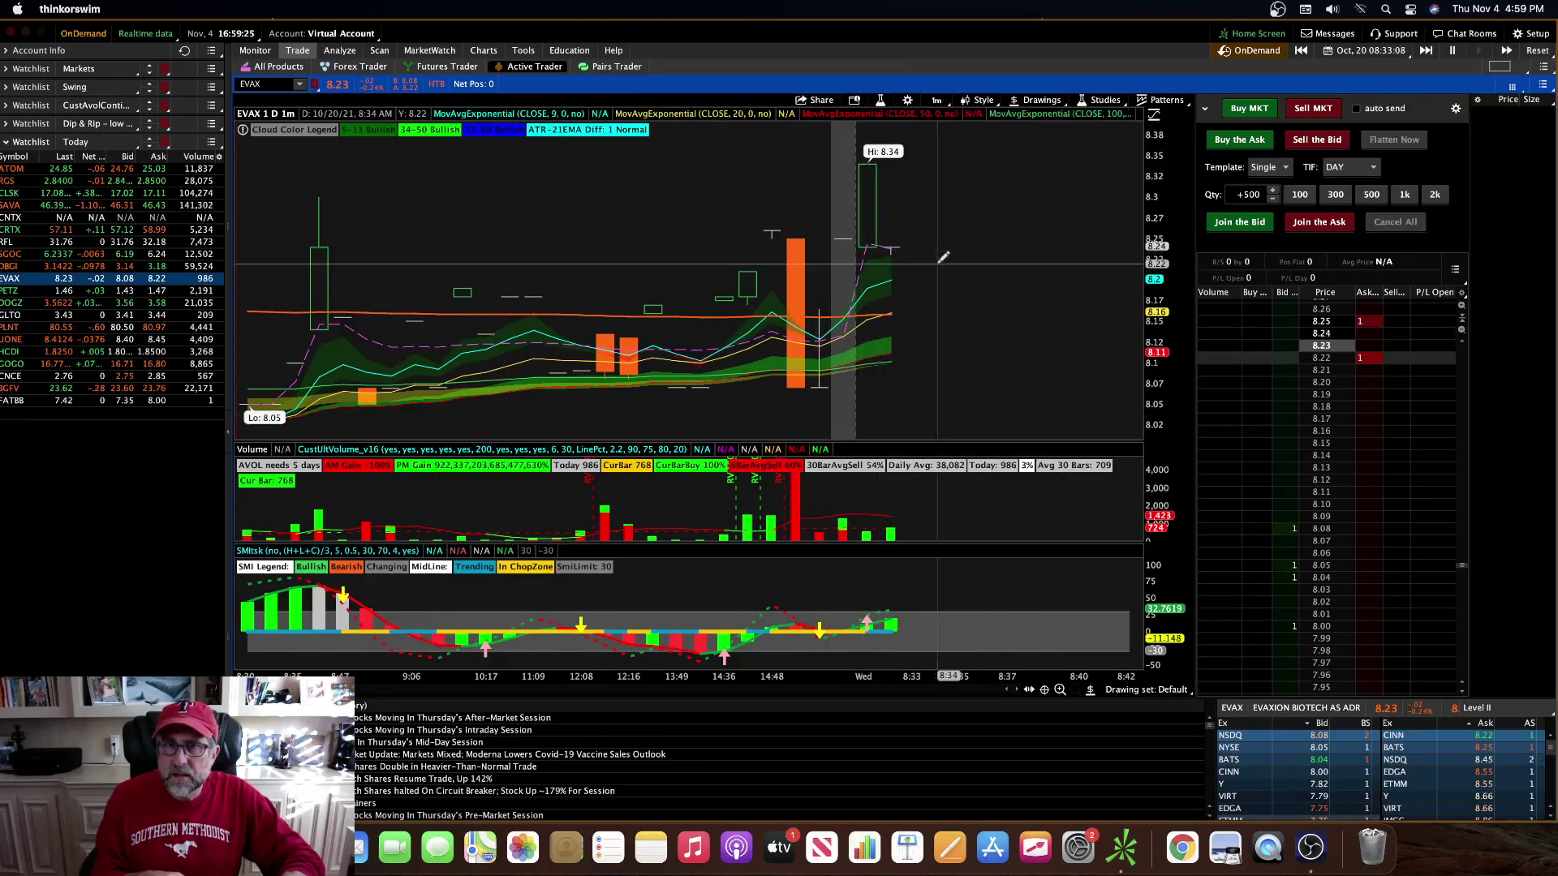
click(1531, 34)
Step: Review the System quote speed, Active Trader 0 ms rate limit, and Orders Shift-click autosend settings
click(1483, 62)
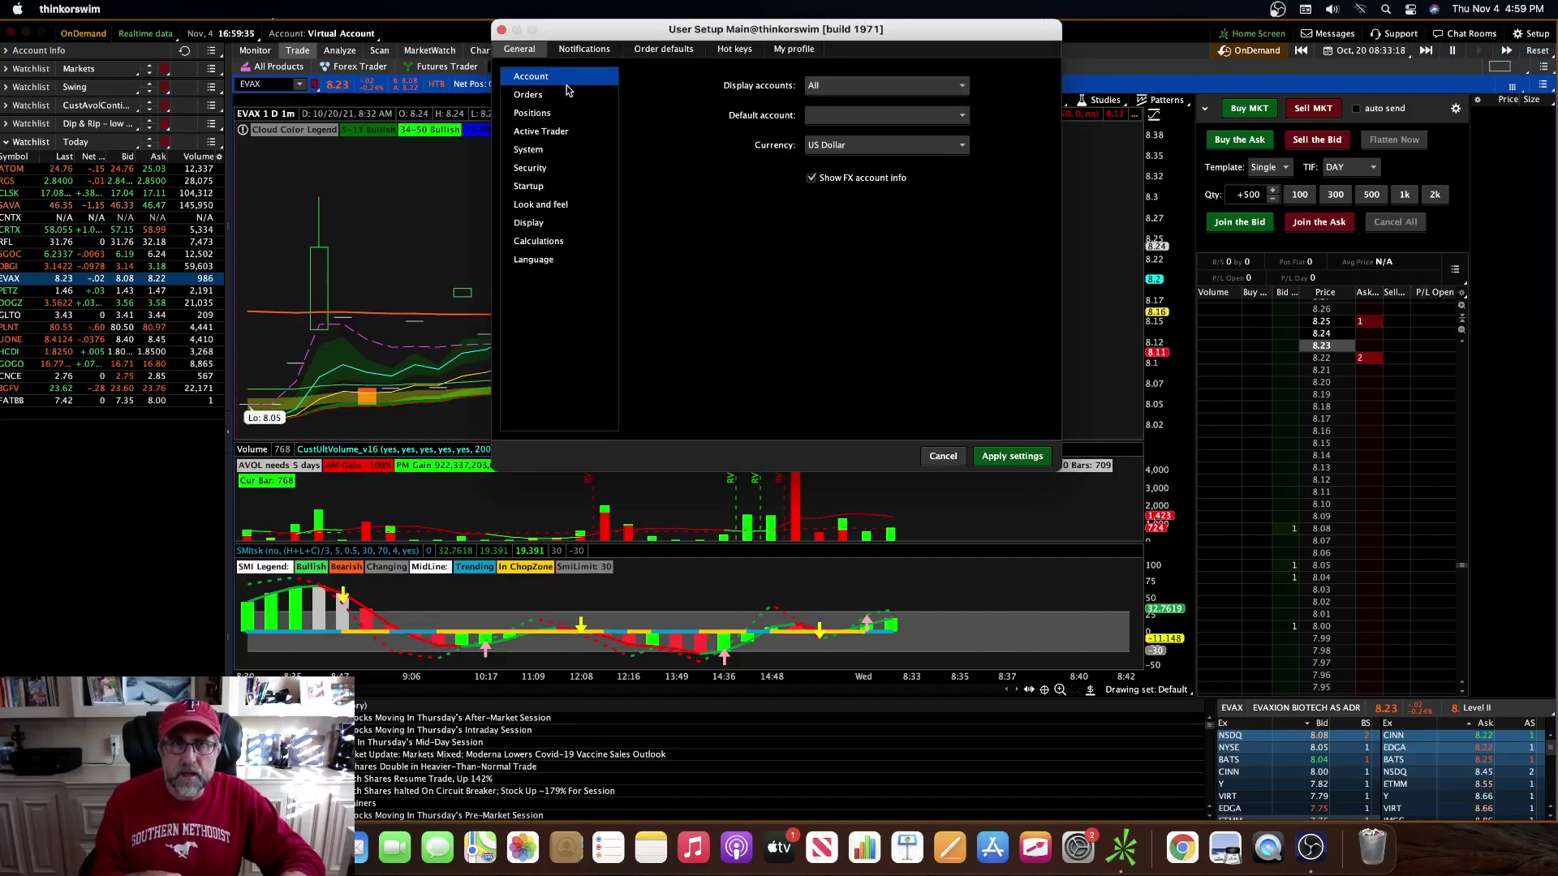
click(541, 152)
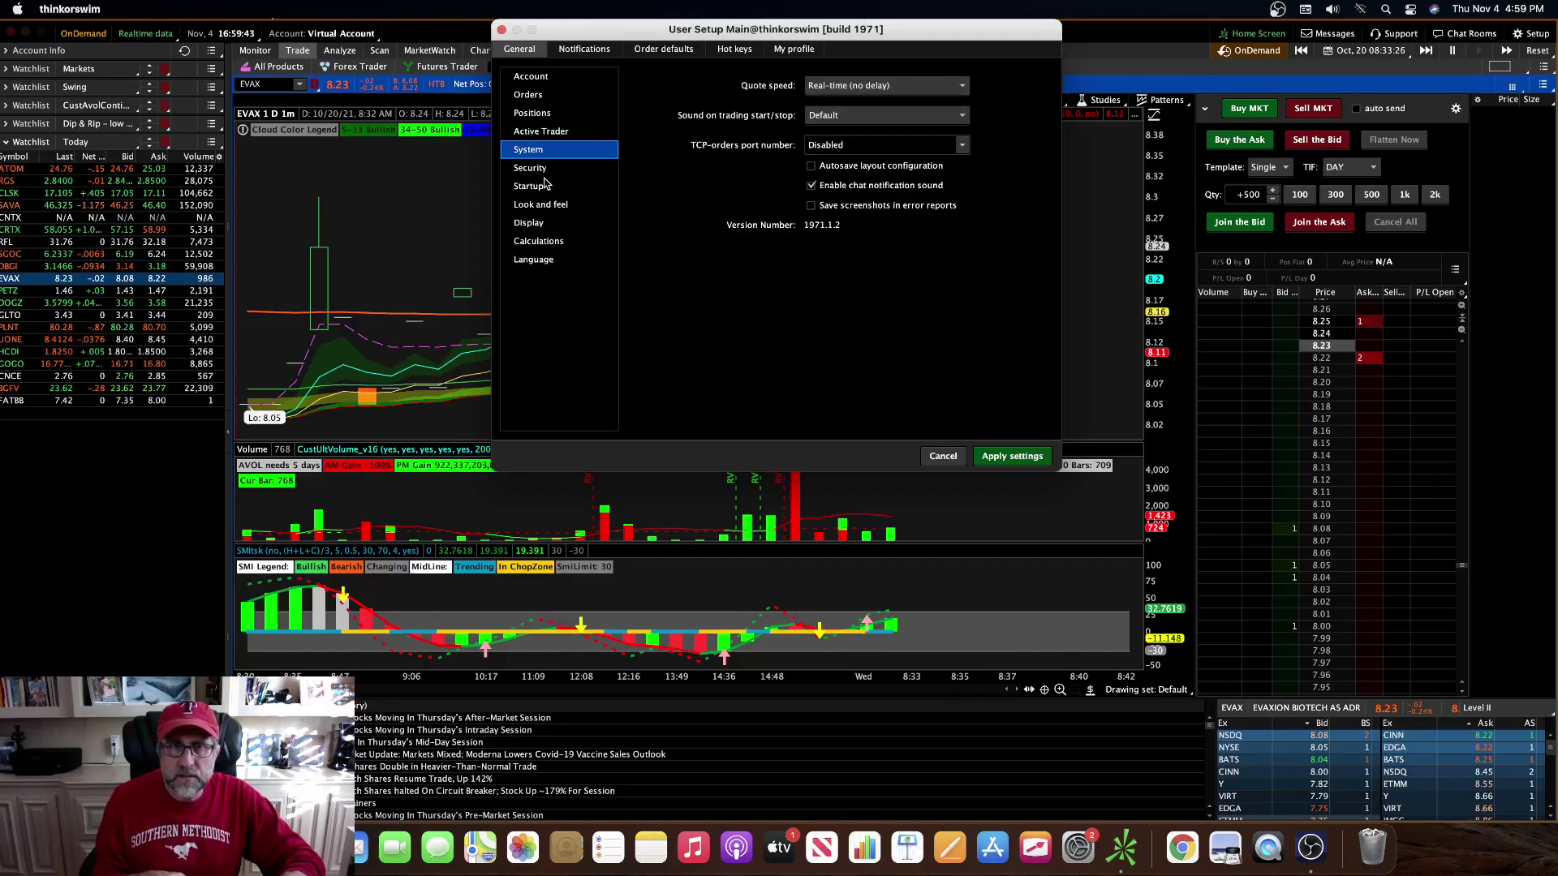
click(543, 133)
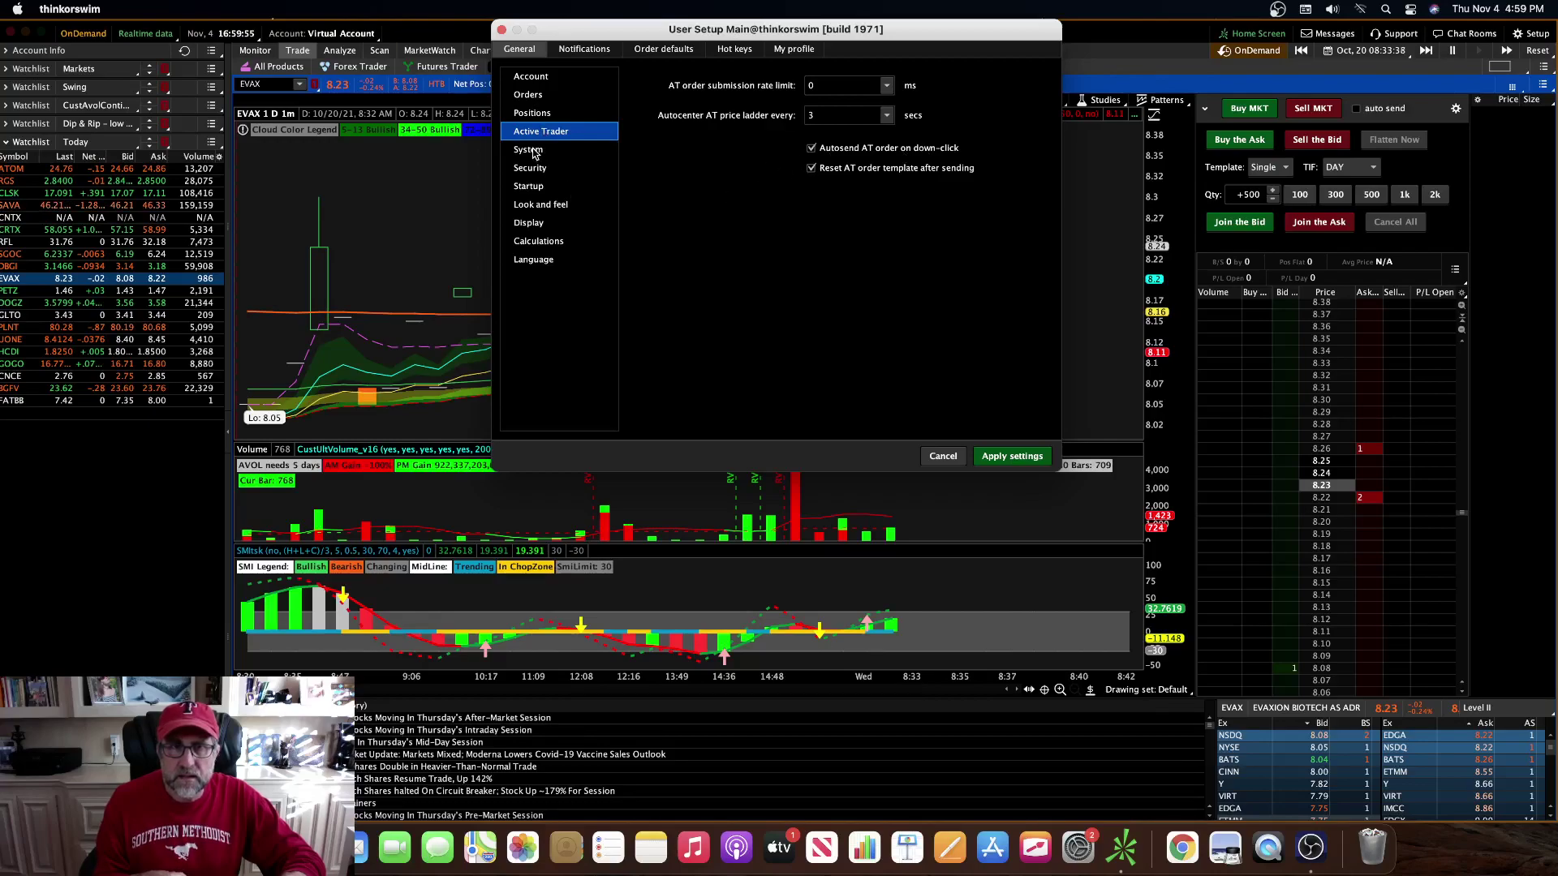
click(538, 95)
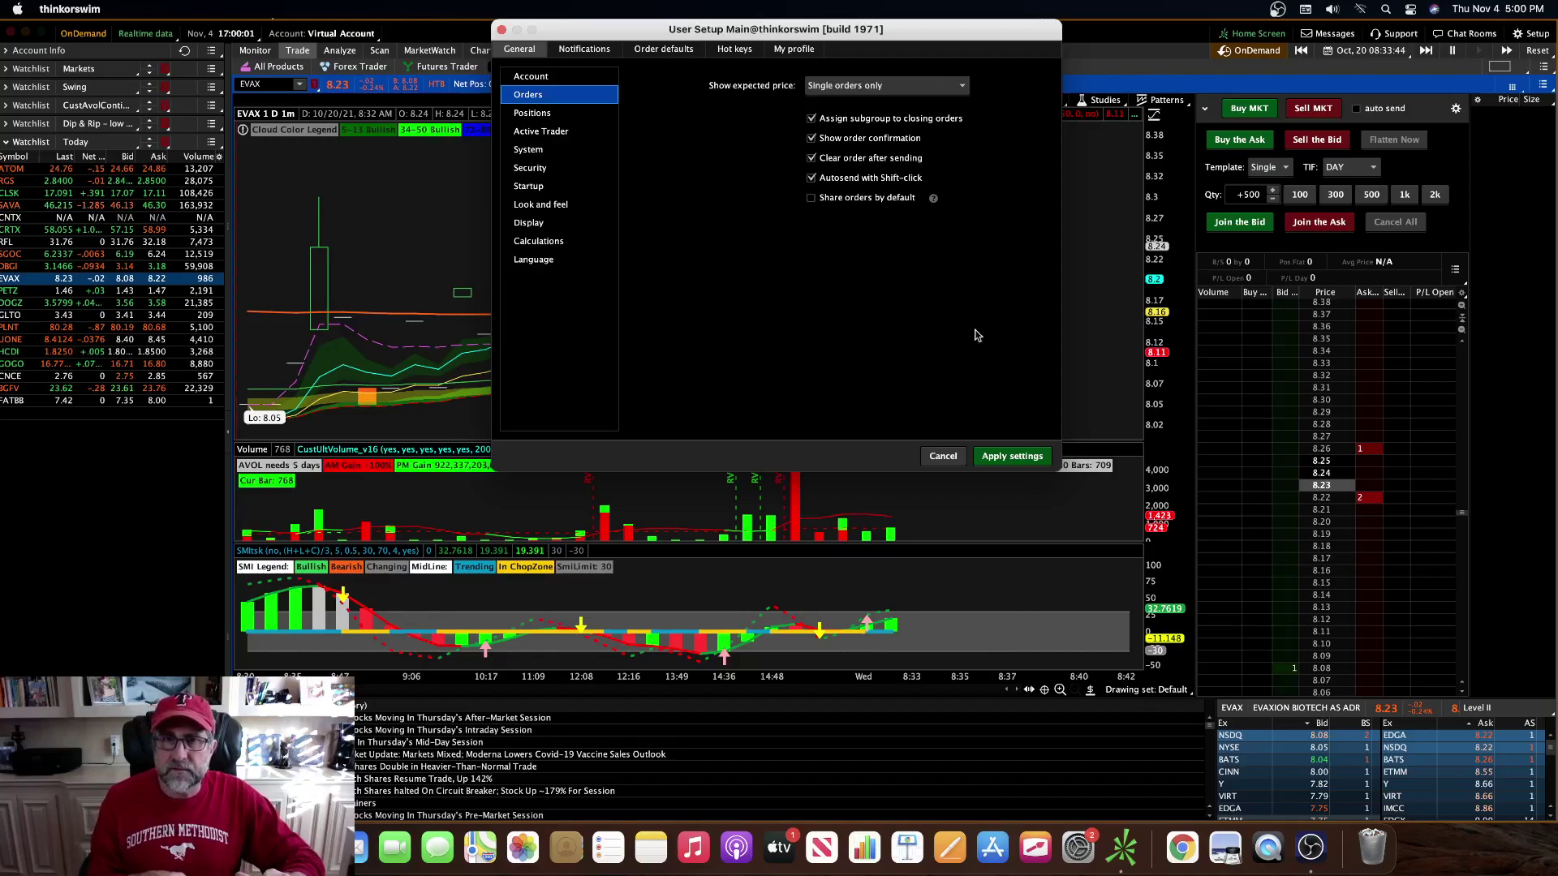
click(1004, 452)
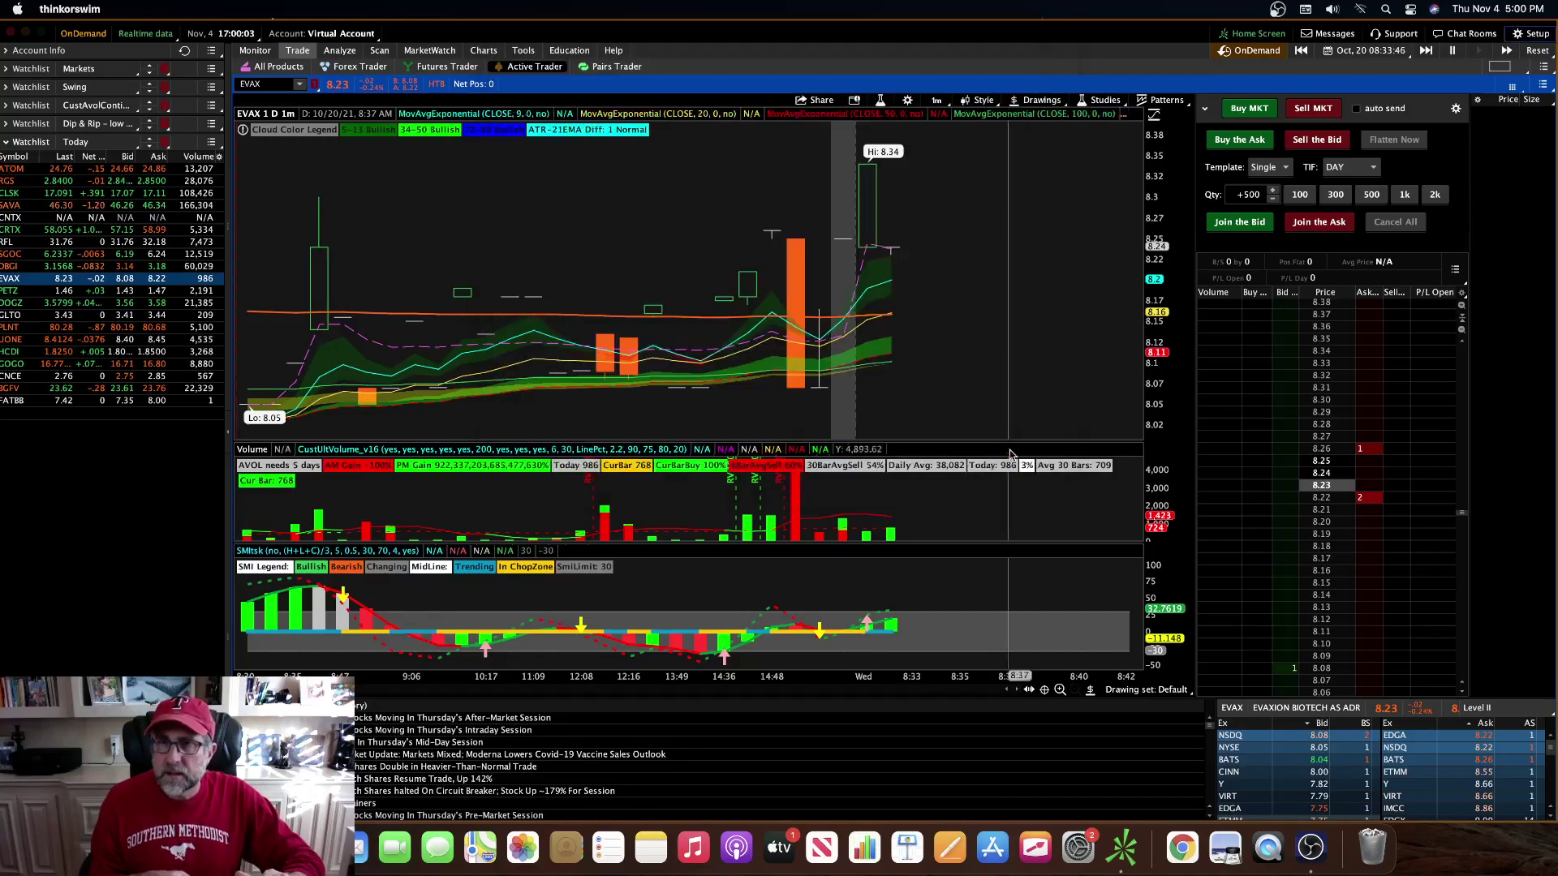